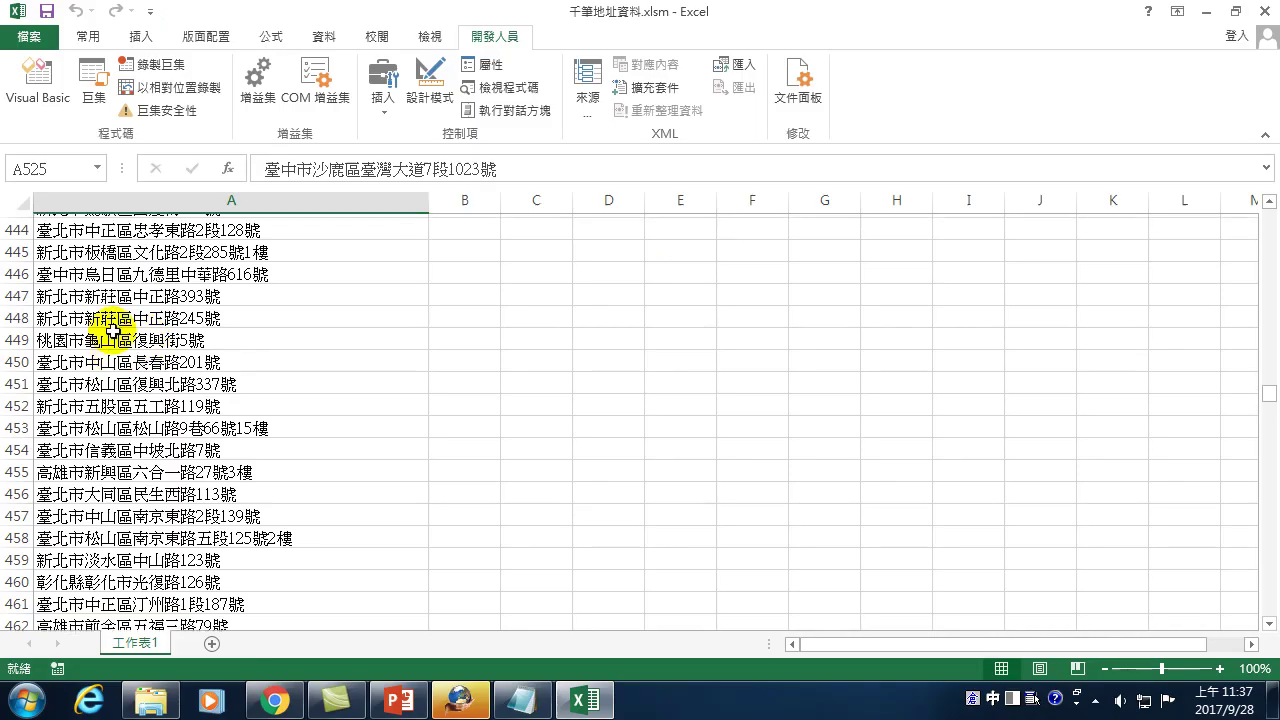
Scroll to the top of the address list in column A of 千筆地址資料.xlsm
{"action": "scroll", "coordinate": [120, 325], "scroll_direction": "up", "scroll_amount": 7}
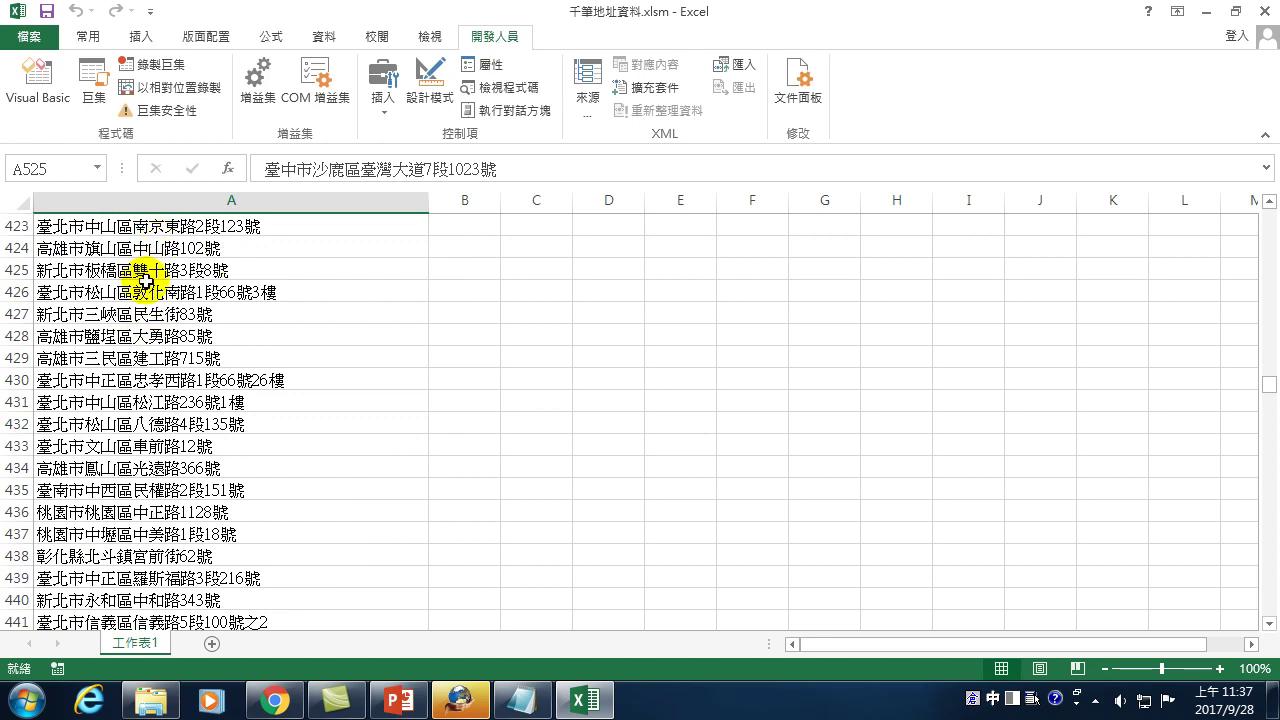
{"action": "left_click", "coordinate": [148, 272]}
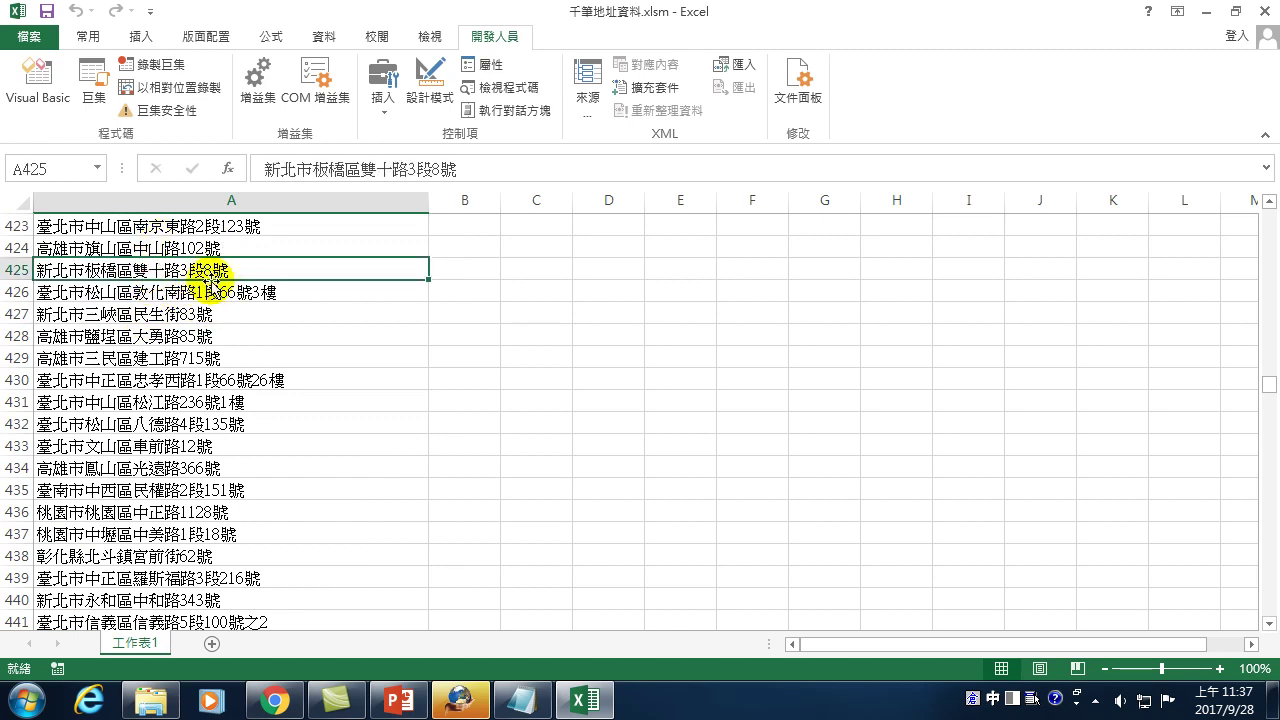
{"action": "left_click_drag", "start_coordinate": [1268, 385], "coordinate": [1269, 213]}
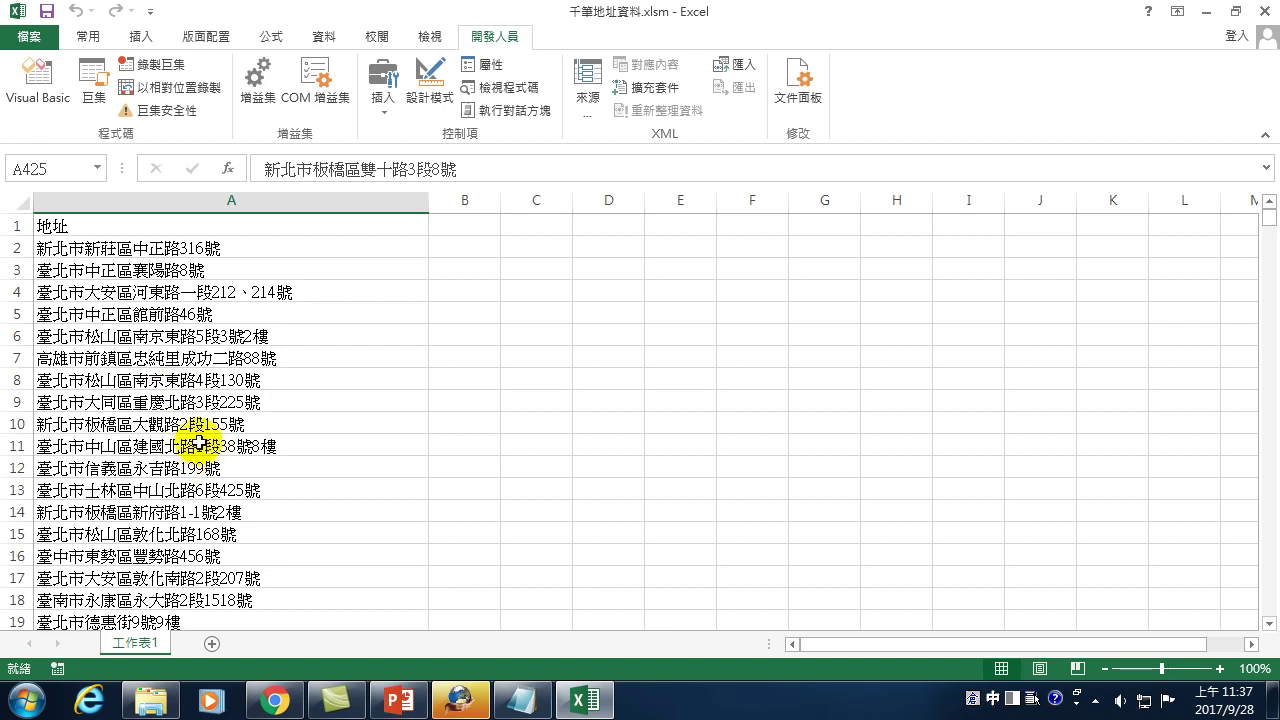
{"action": "scroll", "coordinate": [205, 530], "scroll_direction": "down", "scroll_amount": 3}
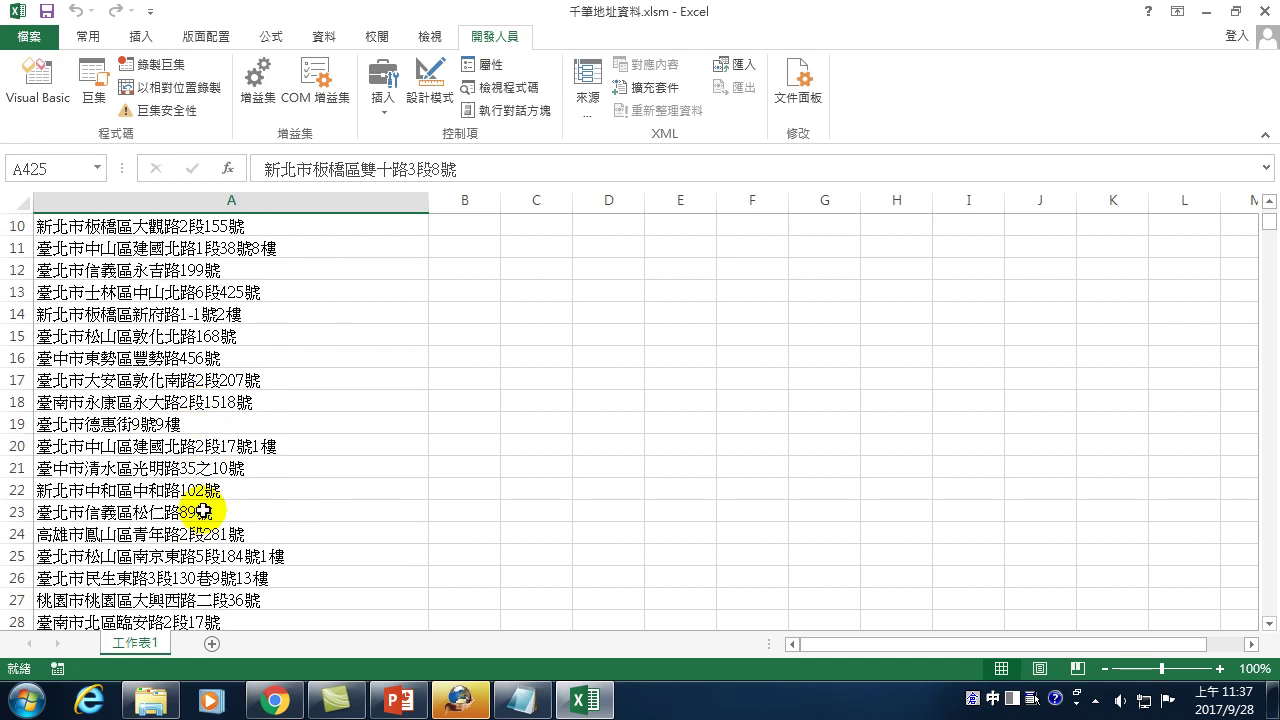
{"action": "scroll", "coordinate": [175, 532], "scroll_direction": "down", "scroll_amount": 2}
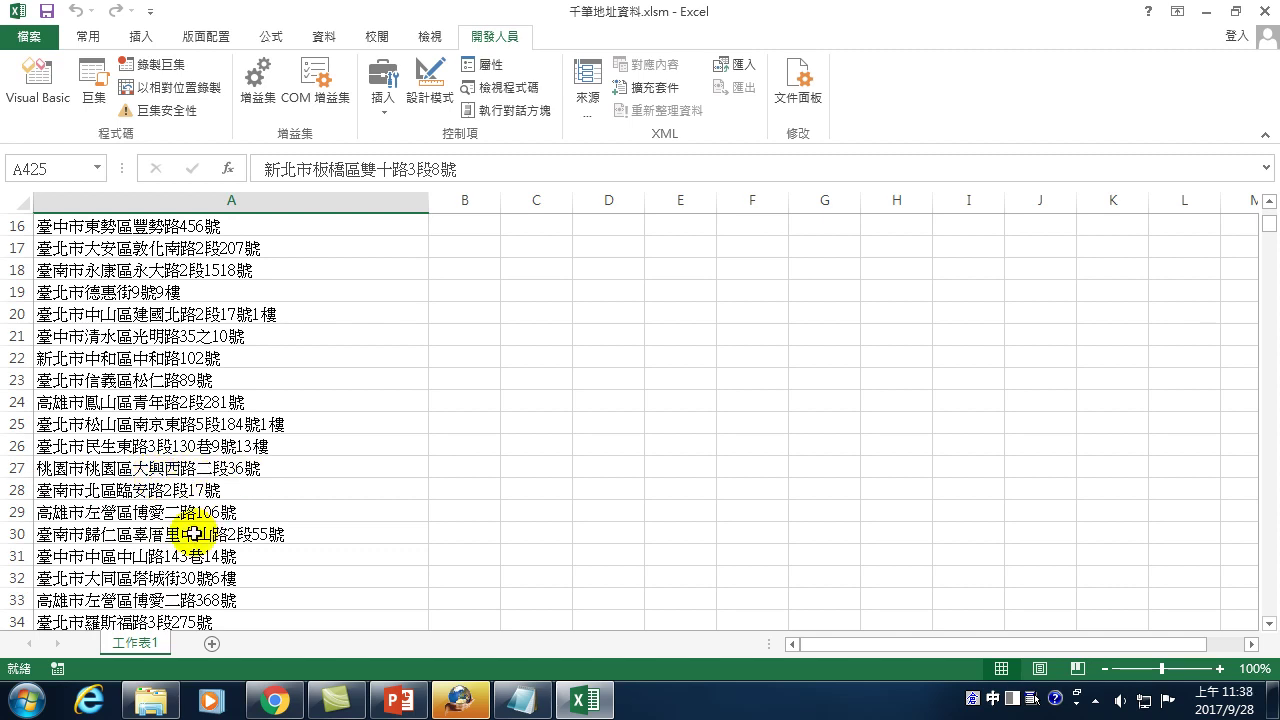
{"action": "scroll", "coordinate": [190, 533], "scroll_direction": "up", "scroll_amount": 5}
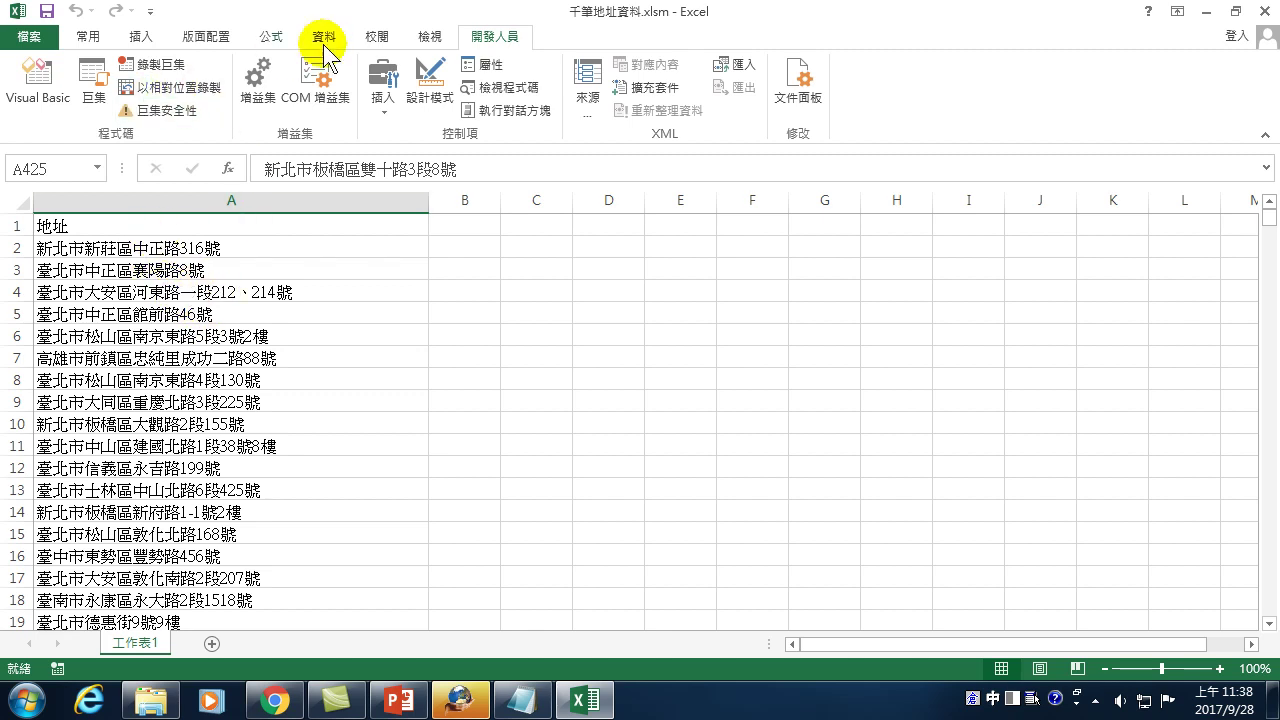
Turn on relative references and start recording a macro named 段轉換1
{"action": "left_click", "coordinate": [170, 87]}
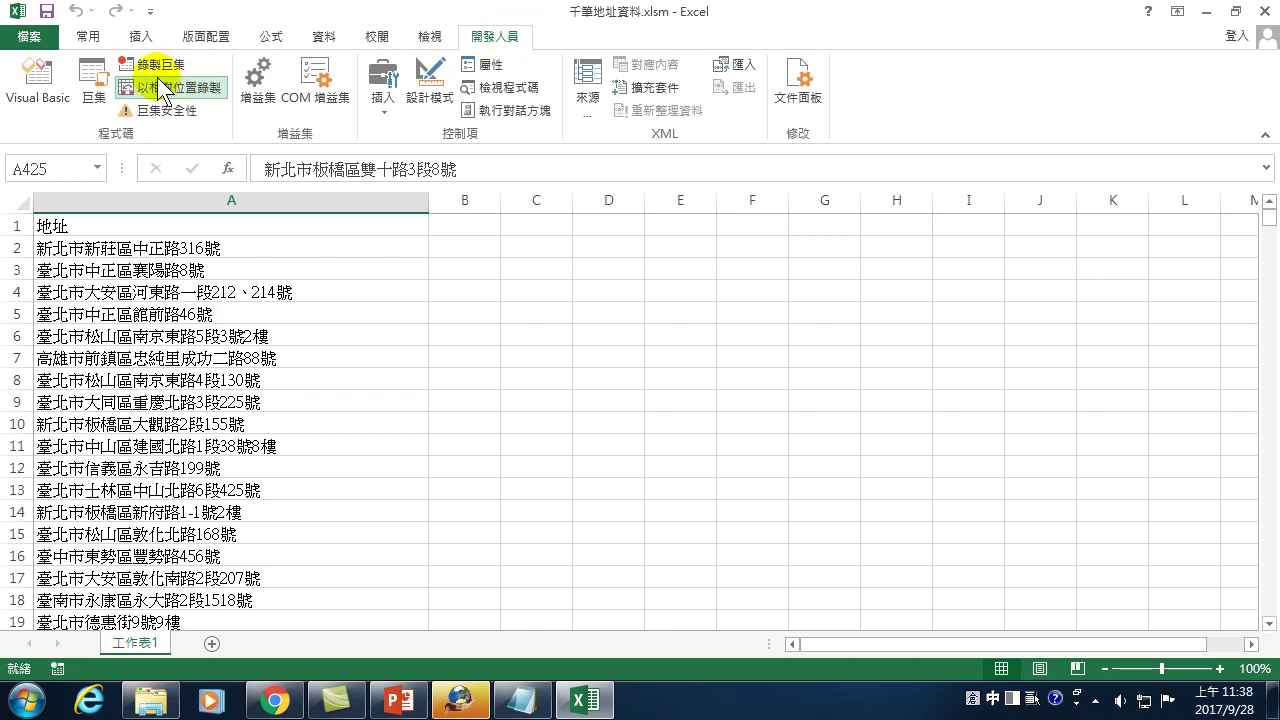
{"action": "left_click", "coordinate": [160, 68]}
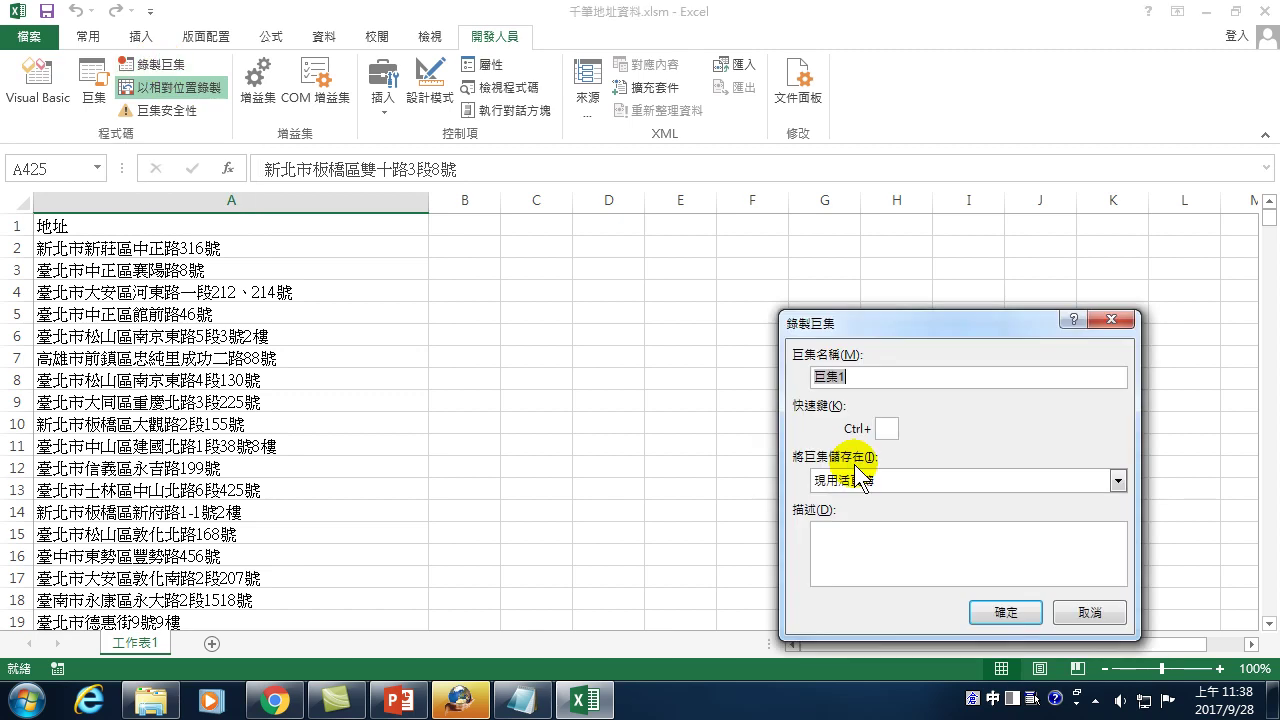
{"action": "type", "text": "段轉換"}
{"action": "key", "text": "Down"}
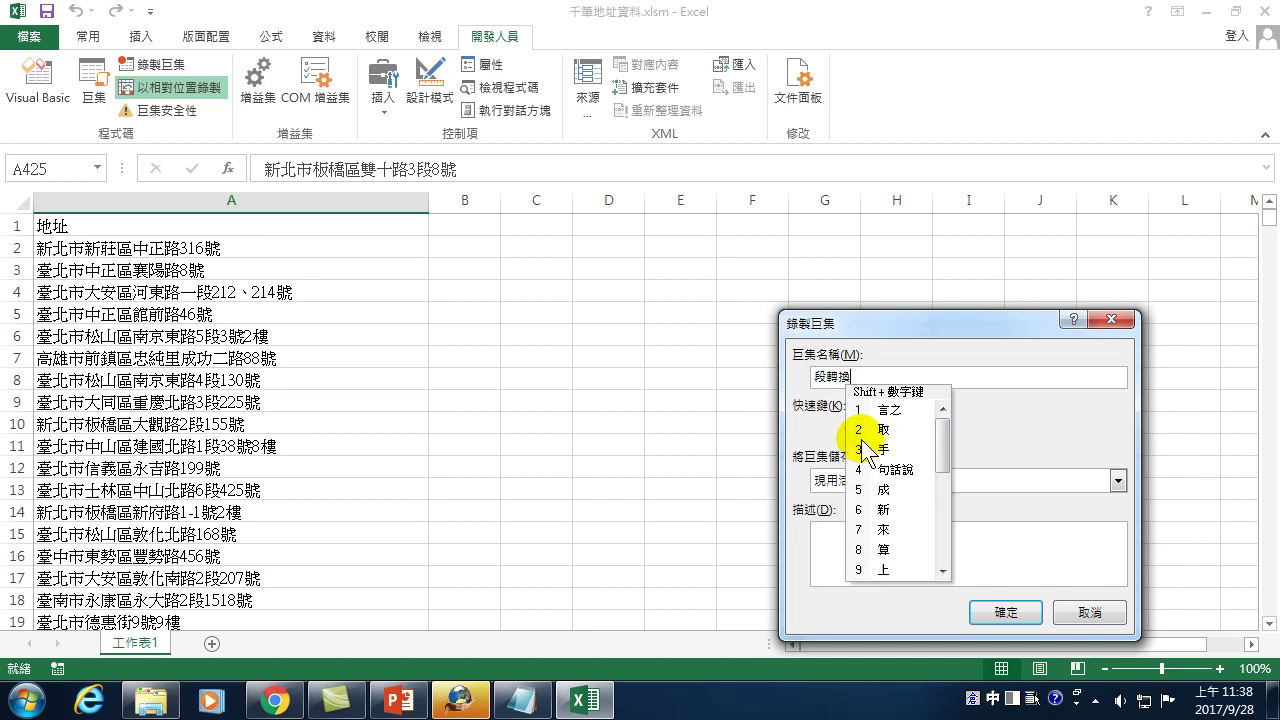
{"action": "key", "text": "Return"}
{"action": "type", "text": "1"}
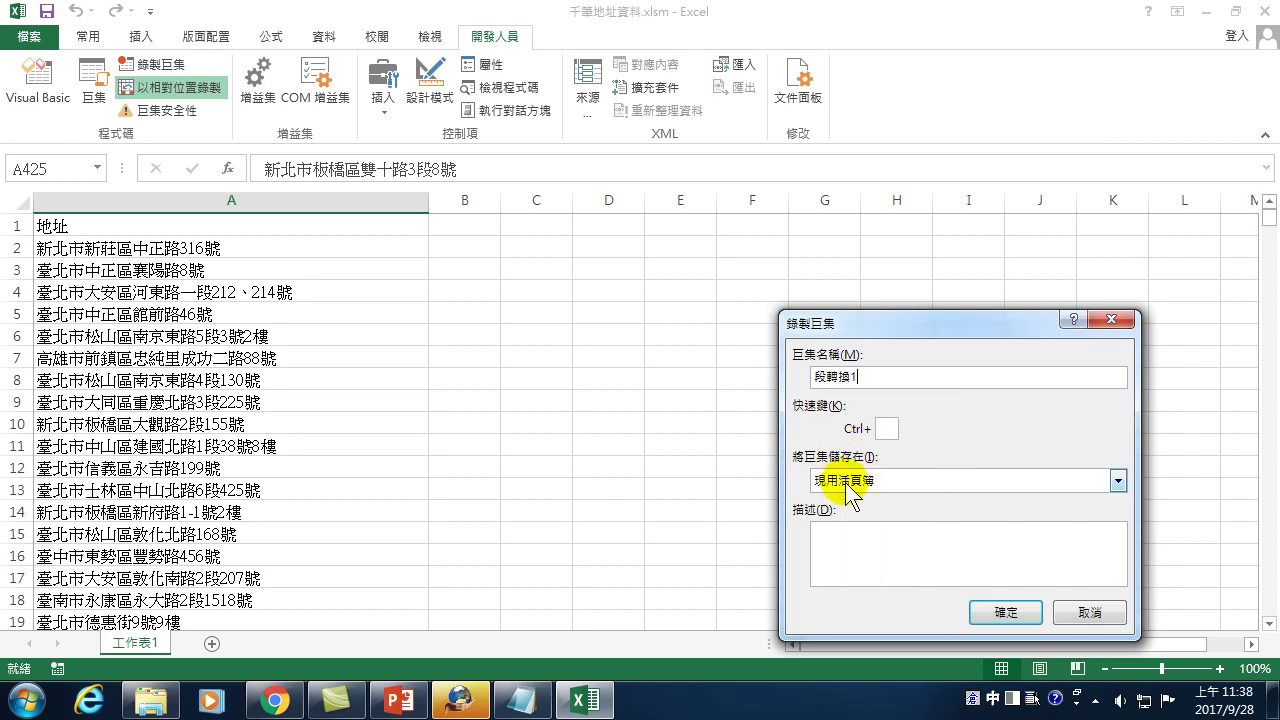
{"action": "left_click", "coordinate": [1000, 608]}
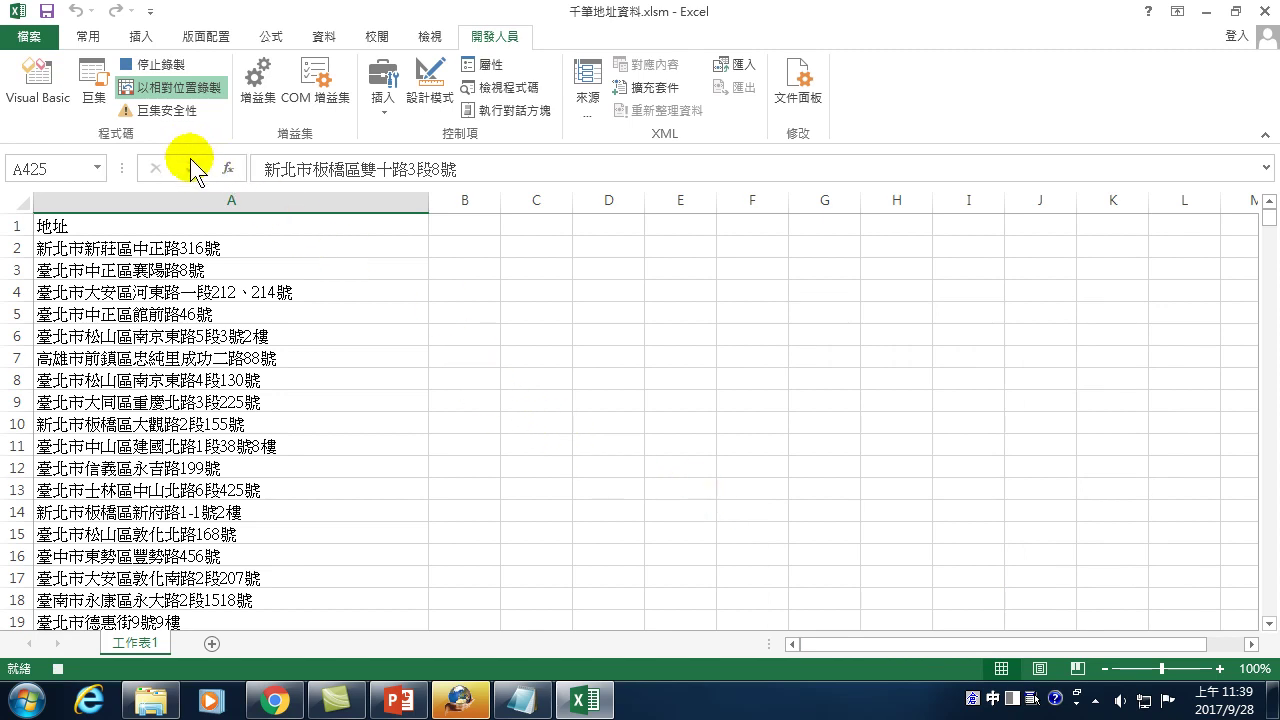
Replace all 110 occurrences of 1段 with 一段 in the address sheet
{"action": "left_click", "coordinate": [88, 37]}
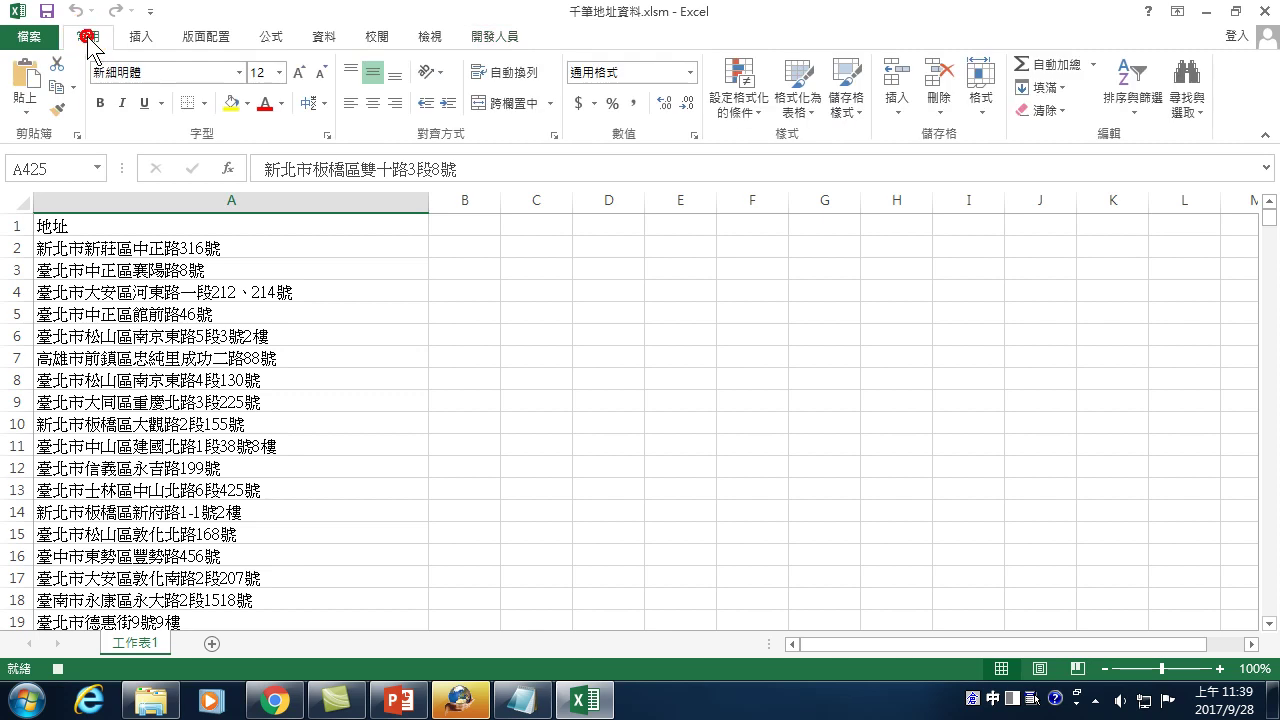
{"action": "left_click", "coordinate": [1192, 88]}
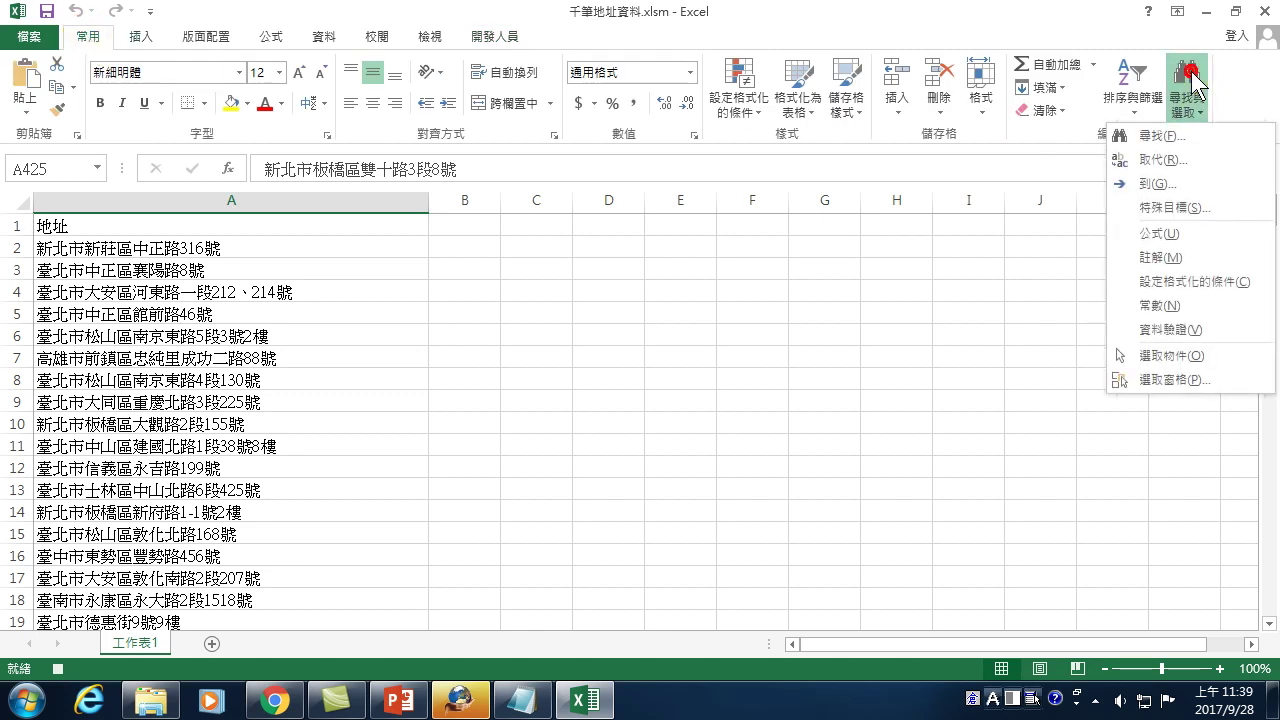
{"action": "left_click", "coordinate": [1165, 163]}
{"action": "left_click", "coordinate": [831, 511]}
{"action": "left_click", "coordinate": [831, 511]}
{"action": "type", "text": "1"}
{"action": "left_click", "coordinate": [837, 538]}
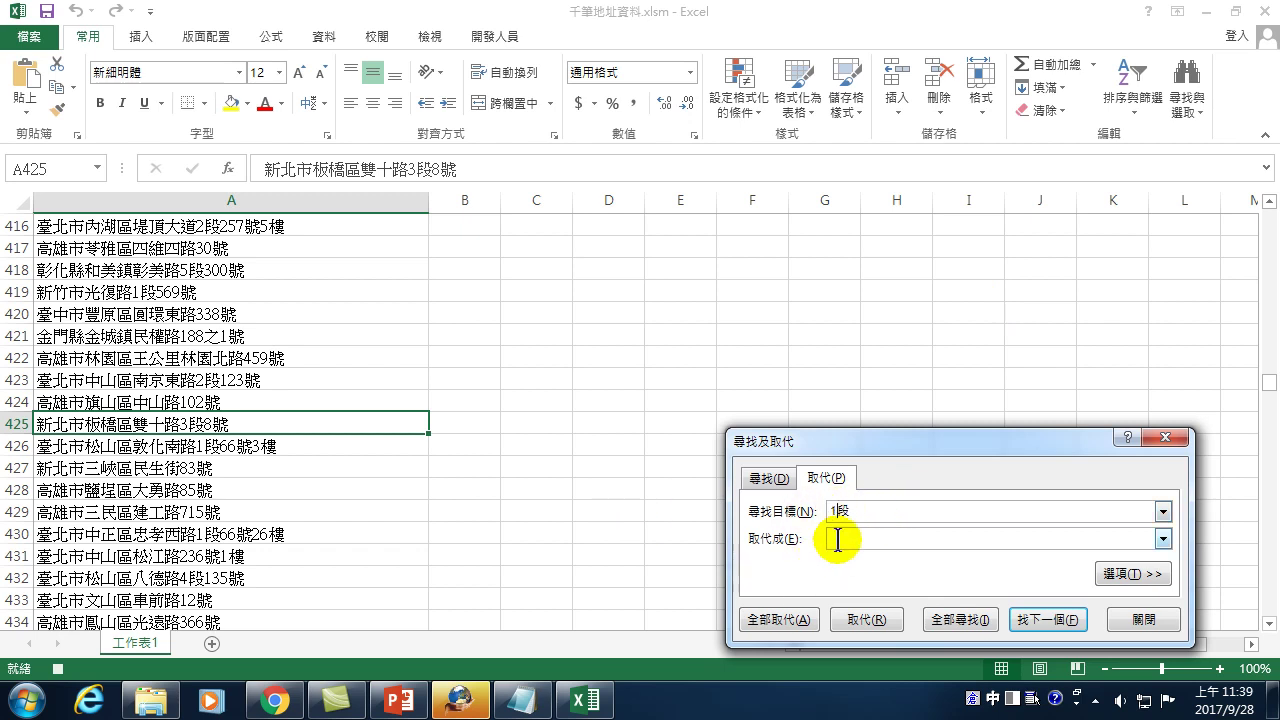
{"action": "type", "text": "mhj"}
{"action": "key", "text": "space"}
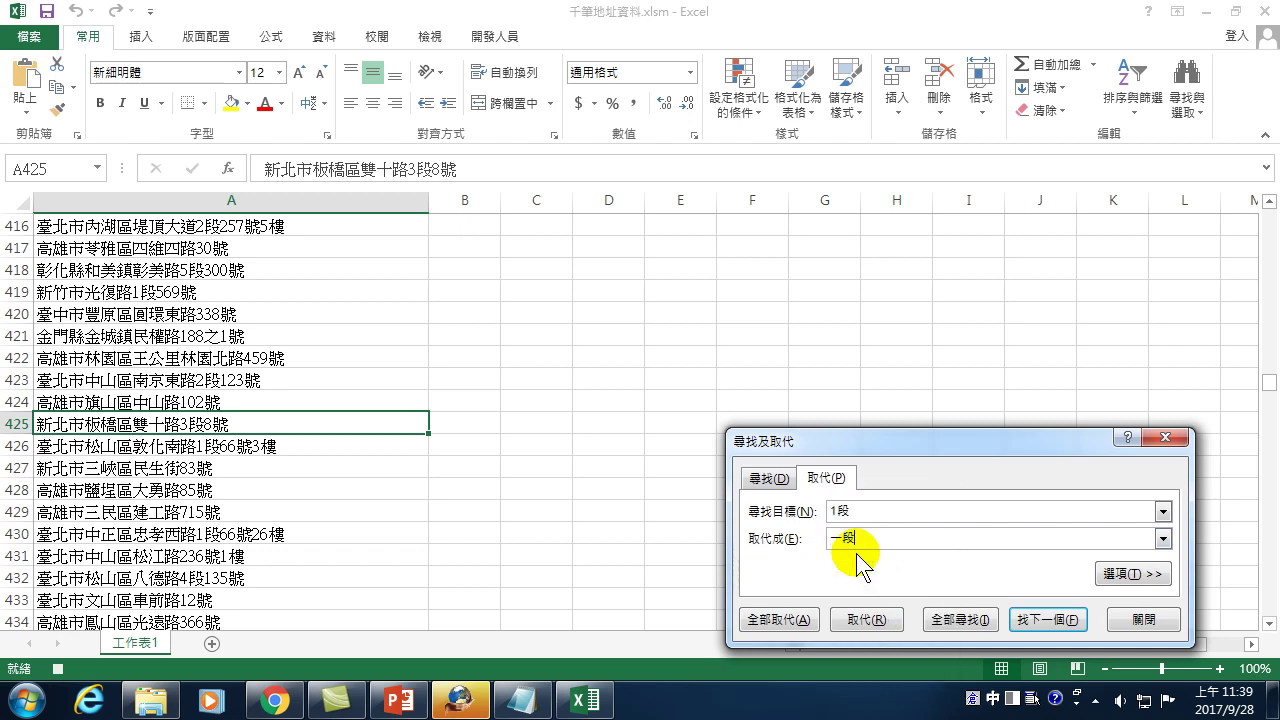
{"action": "left_click", "coordinate": [795, 620]}
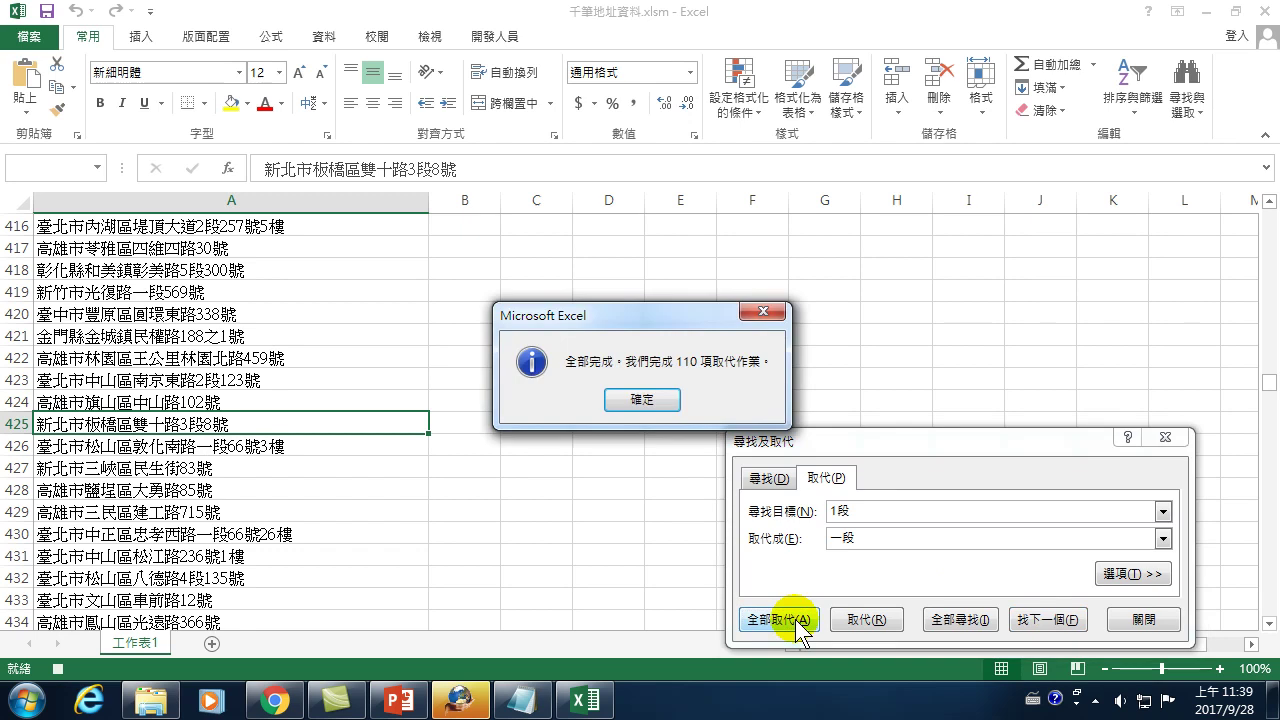
{"action": "left_click", "coordinate": [645, 400]}
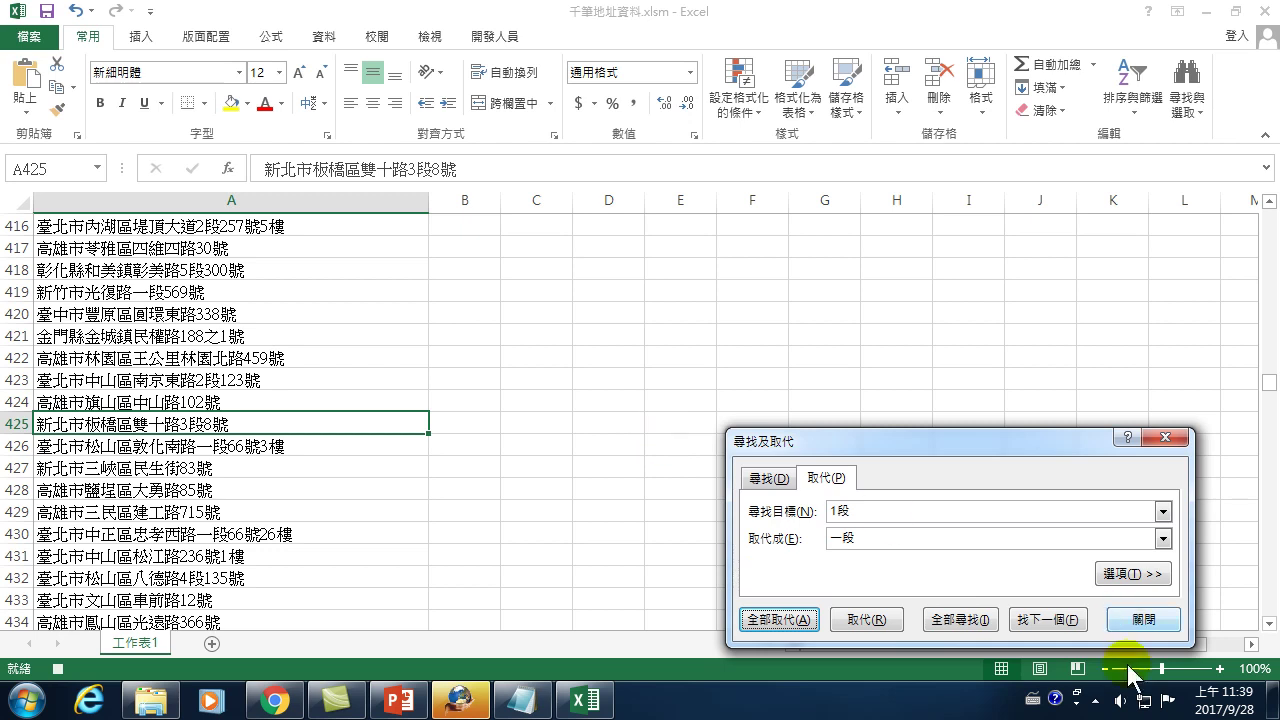
{"action": "left_click", "coordinate": [1143, 620]}
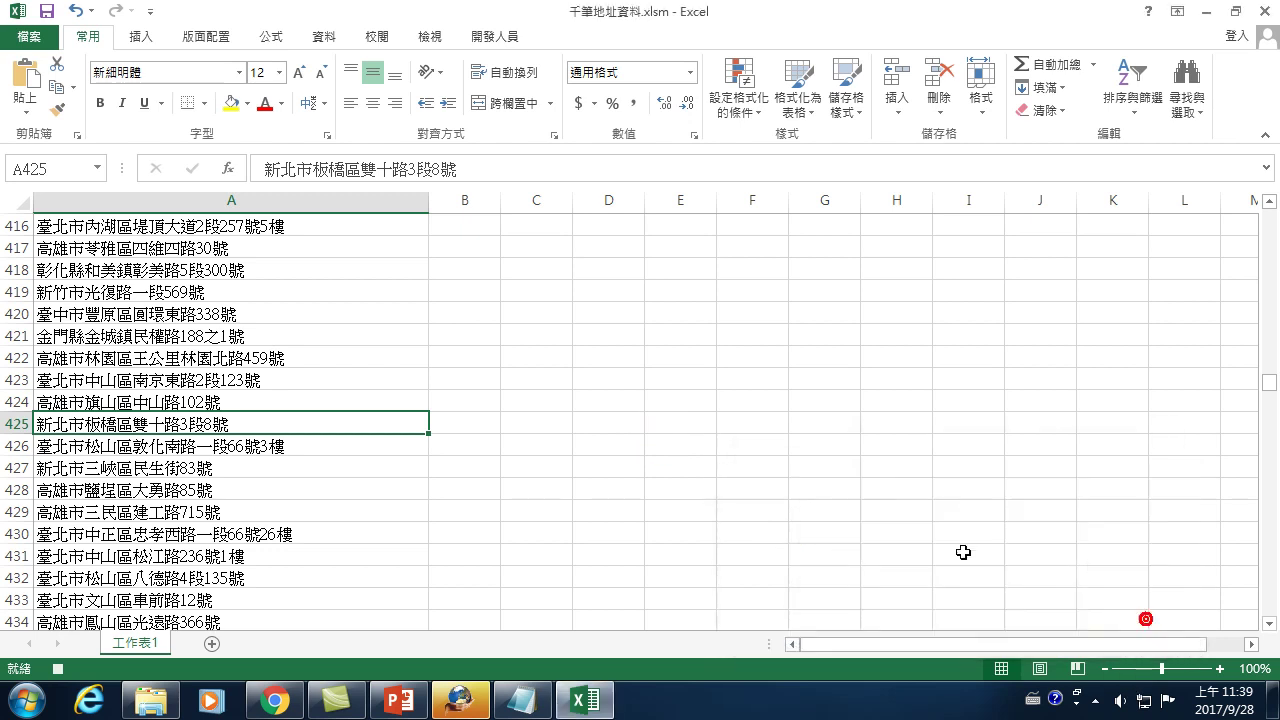
Stop recording and open the 段轉換1 macro's code in the VBA editor
{"action": "left_click", "coordinate": [496, 36]}
{"action": "left_click", "coordinate": [175, 66]}
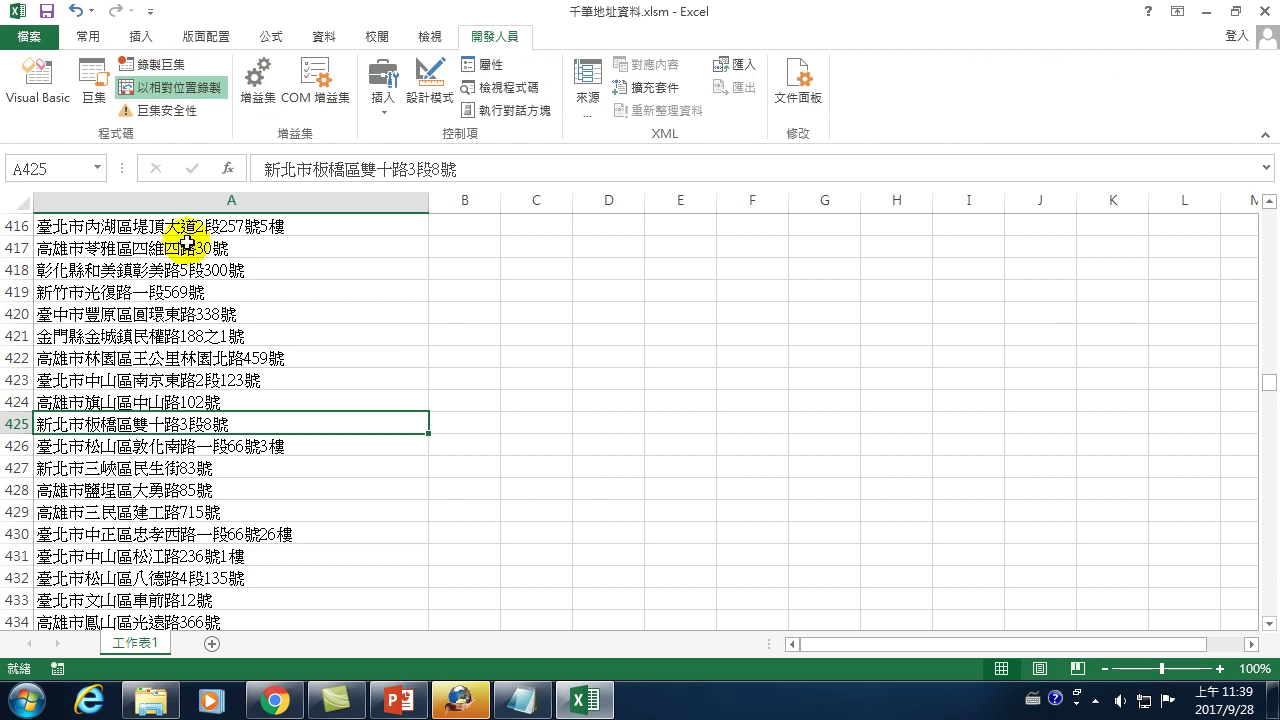
{"action": "left_click", "coordinate": [93, 80]}
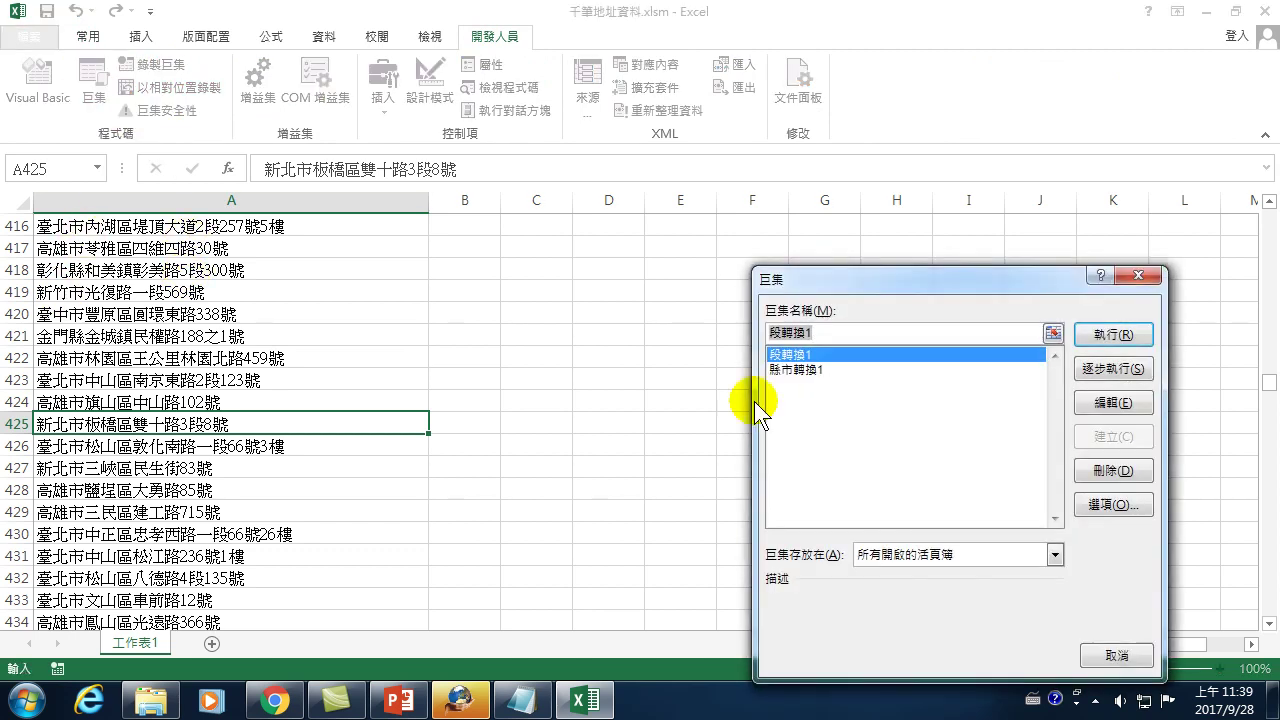
{"action": "left_click", "coordinate": [1106, 401]}
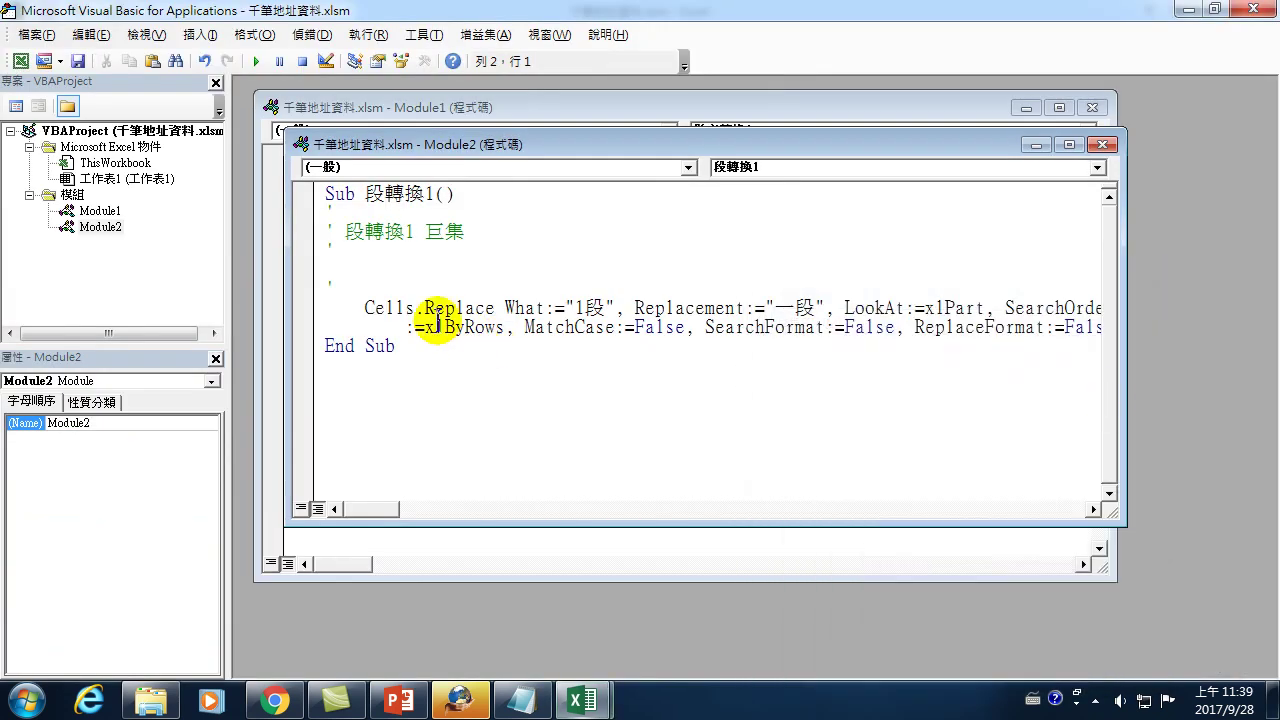
Comment the Cells.Replace line as '1段->一段', copy both lines, and start a new line
{"action": "left_click", "coordinate": [327, 306]}
{"action": "mouse_move", "coordinate": [327, 306]}
{"action": "left_mouse_down"}
{"action": "mouse_move", "coordinate": [983, 306]}
{"action": "mouse_move", "coordinate": [982, 330]}
{"action": "left_mouse_up"}
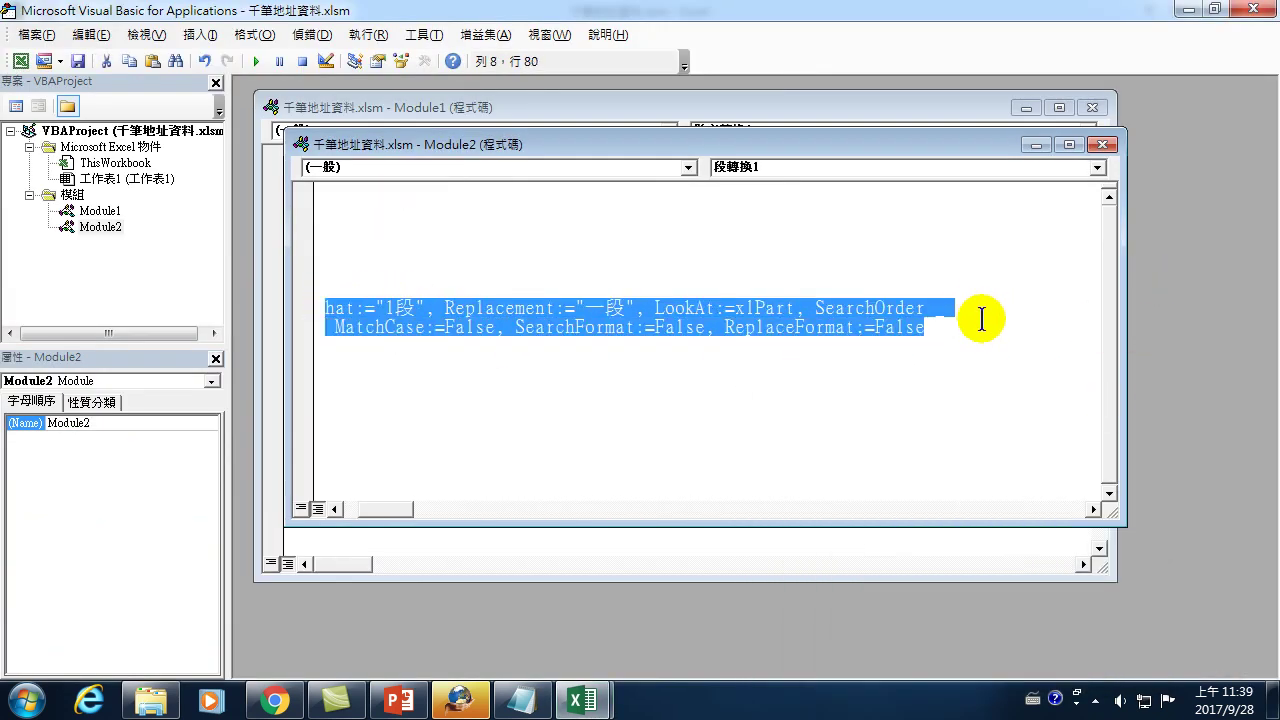
{"action": "left_click", "coordinate": [445, 280]}
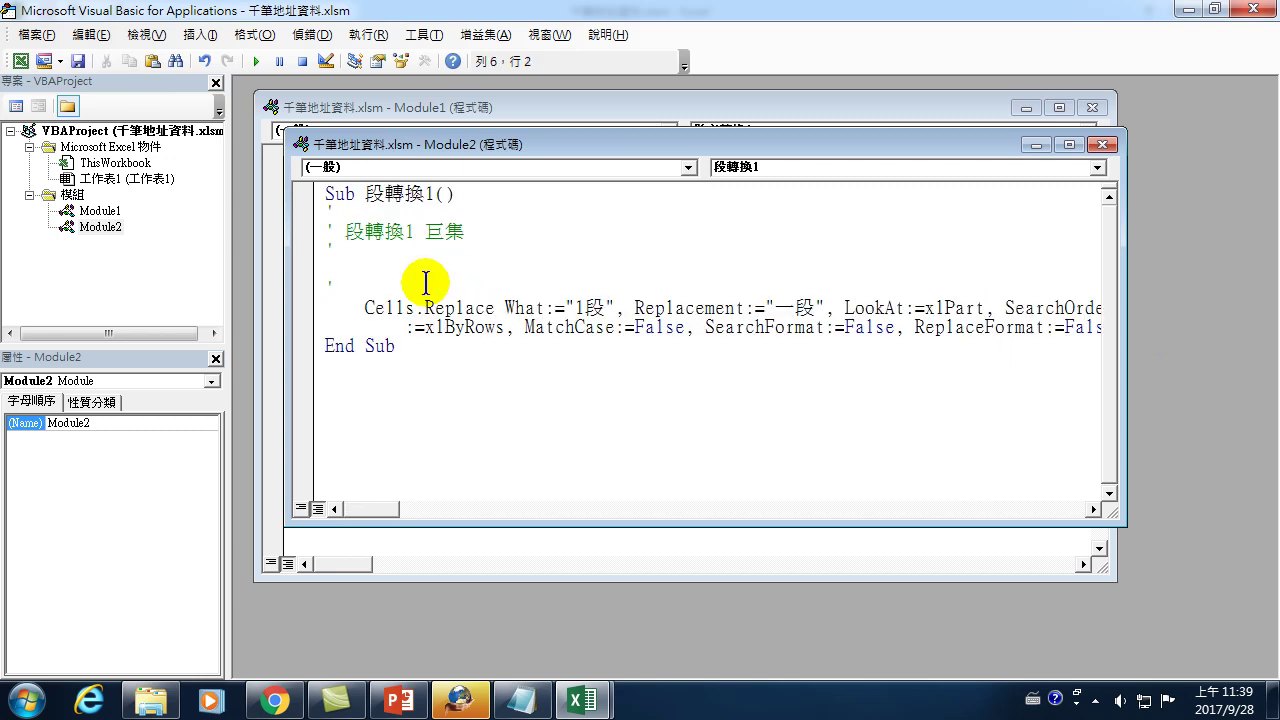
{"action": "type", "text": "1"}
{"action": "key", "text": "ctrl+space"}
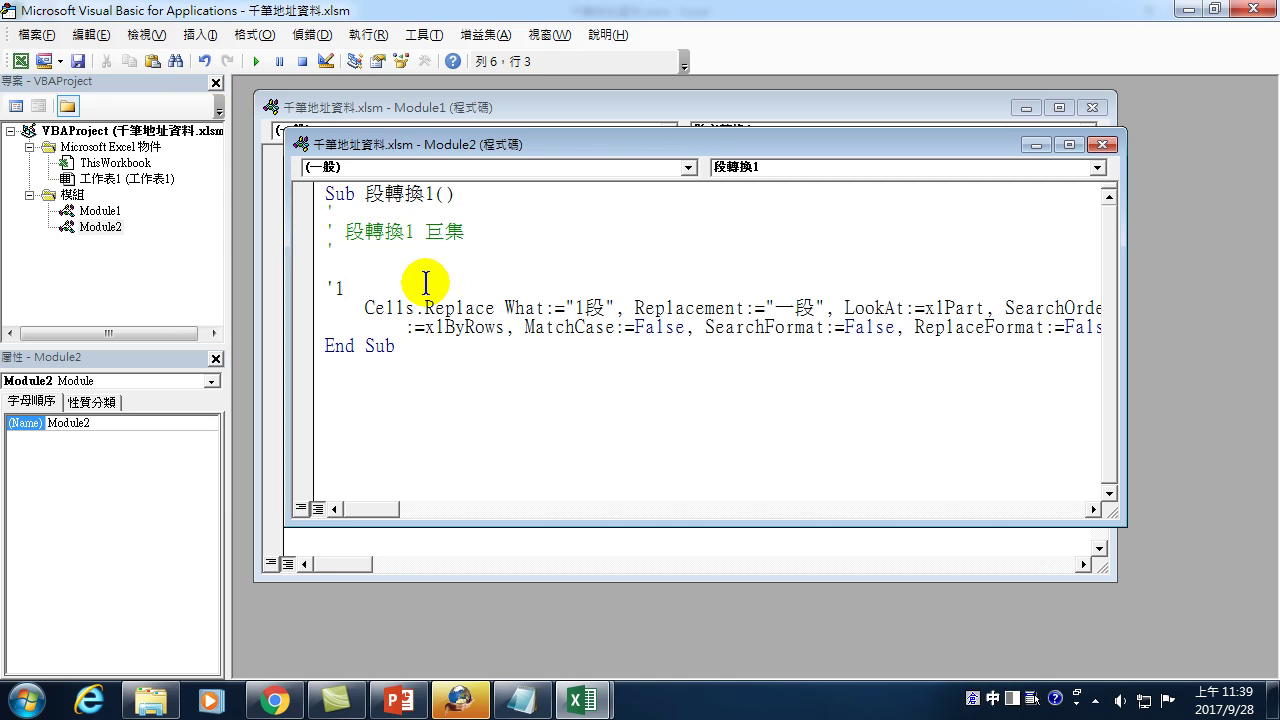
{"action": "type", "text": "he "}
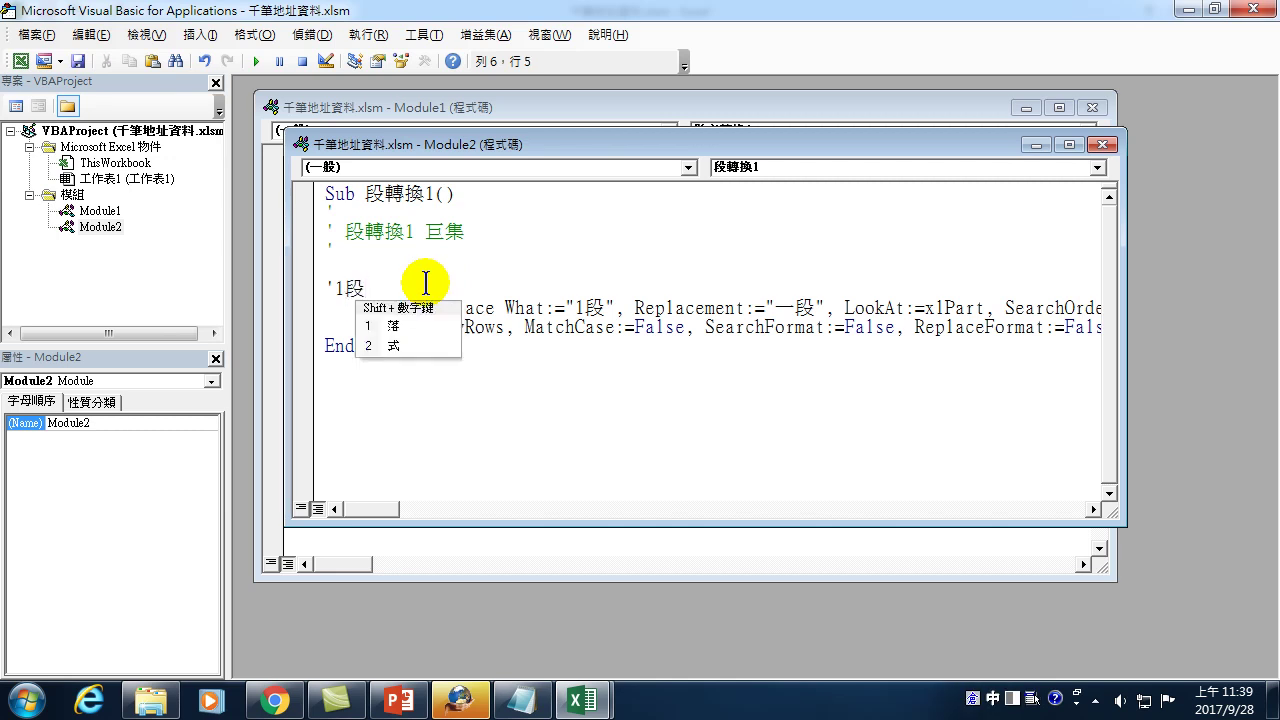
{"action": "type", "text": "-"}
{"action": "type", "text": "m hj"}
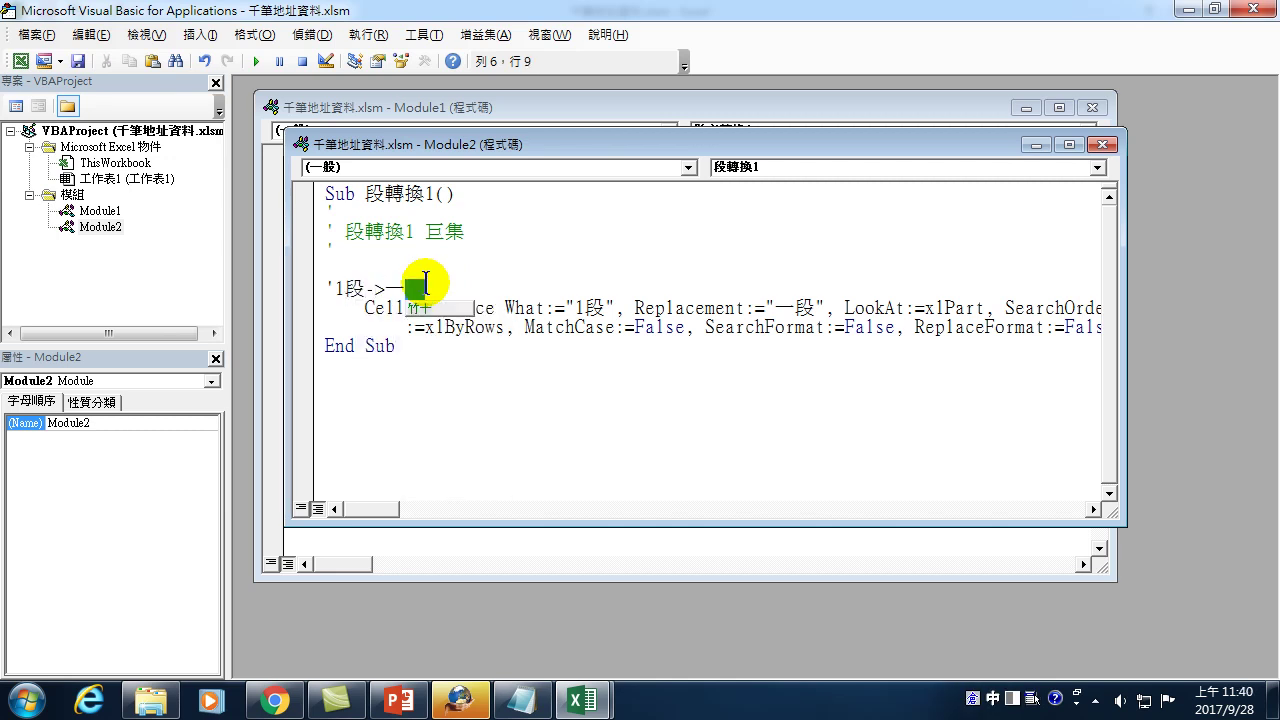
{"action": "key", "text": "space"}
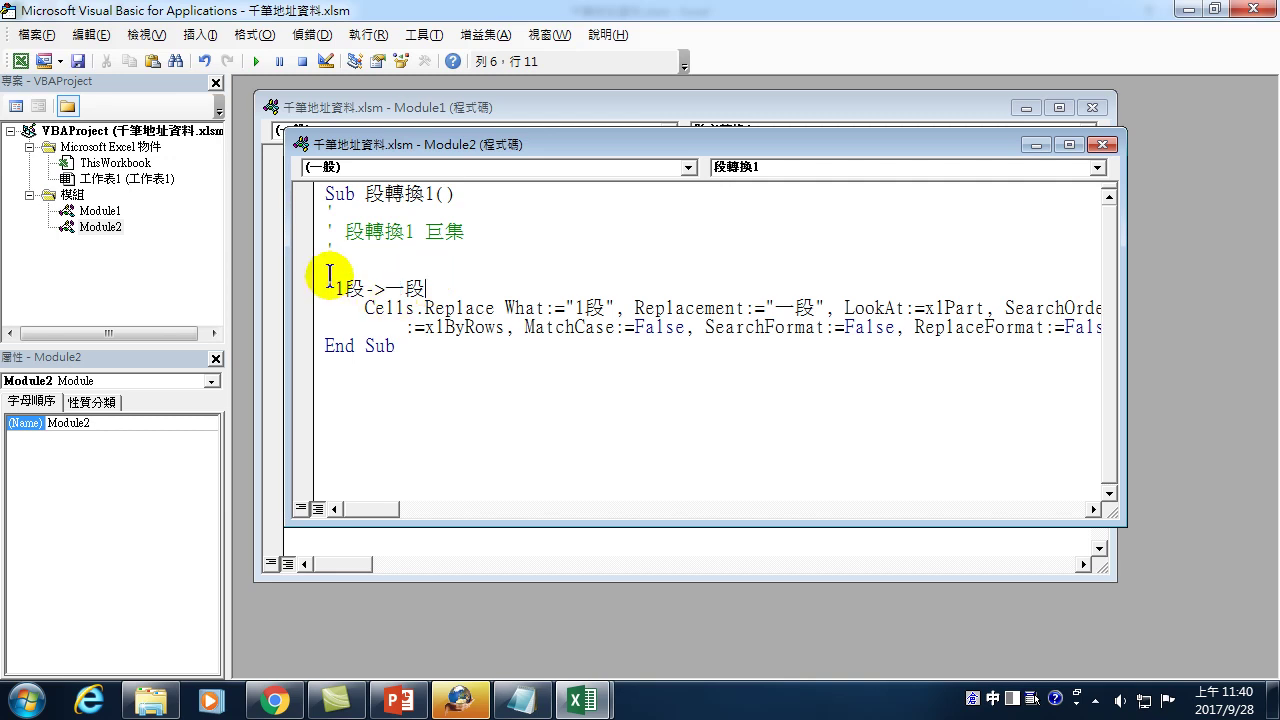
{"action": "mouse_move", "coordinate": [327, 284]}
{"action": "left_mouse_down"}
{"action": "mouse_move", "coordinate": [1139, 328]}
{"action": "mouse_move", "coordinate": [1115, 340]}
{"action": "left_mouse_up"}
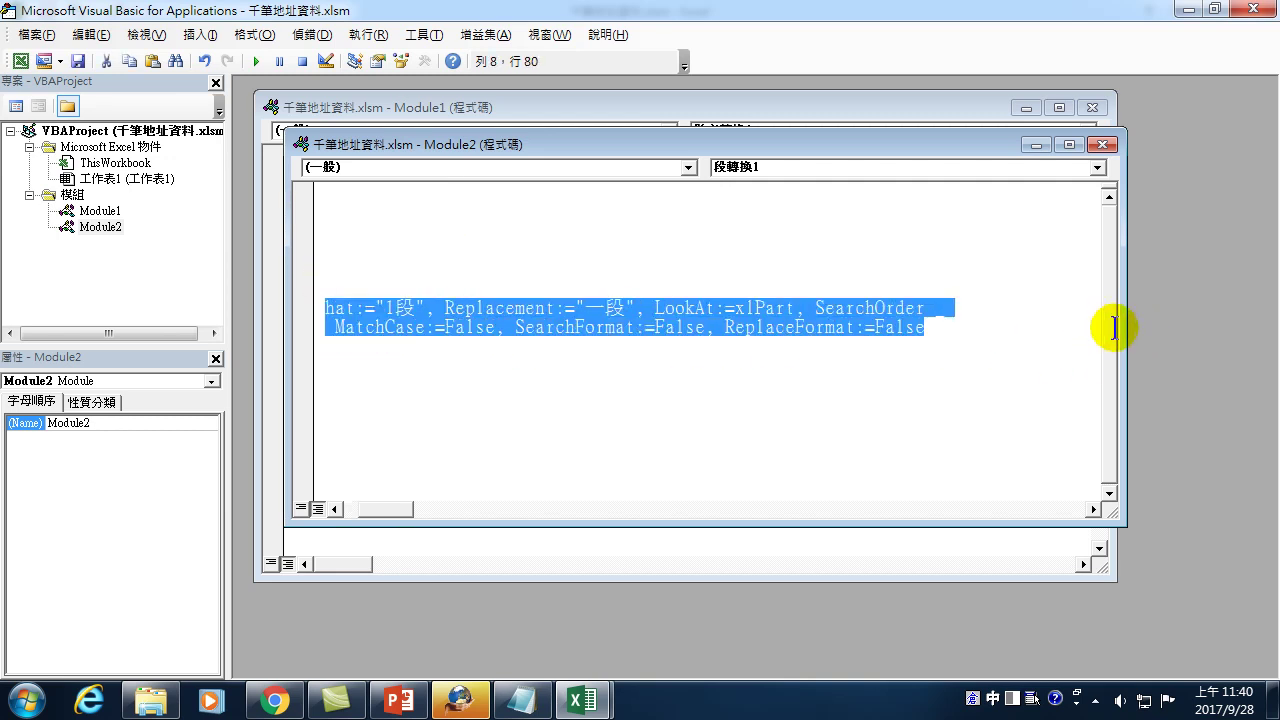
{"action": "left_click", "coordinate": [956, 335]}
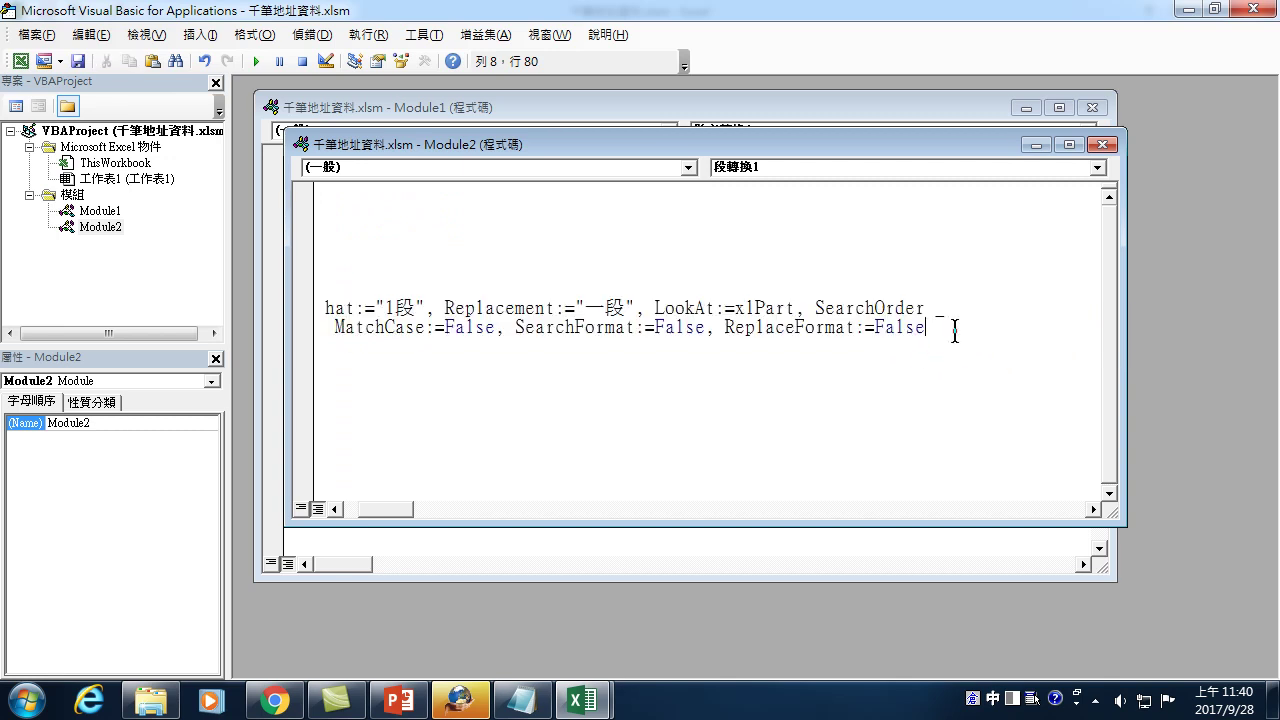
{"action": "key", "text": "Return"}
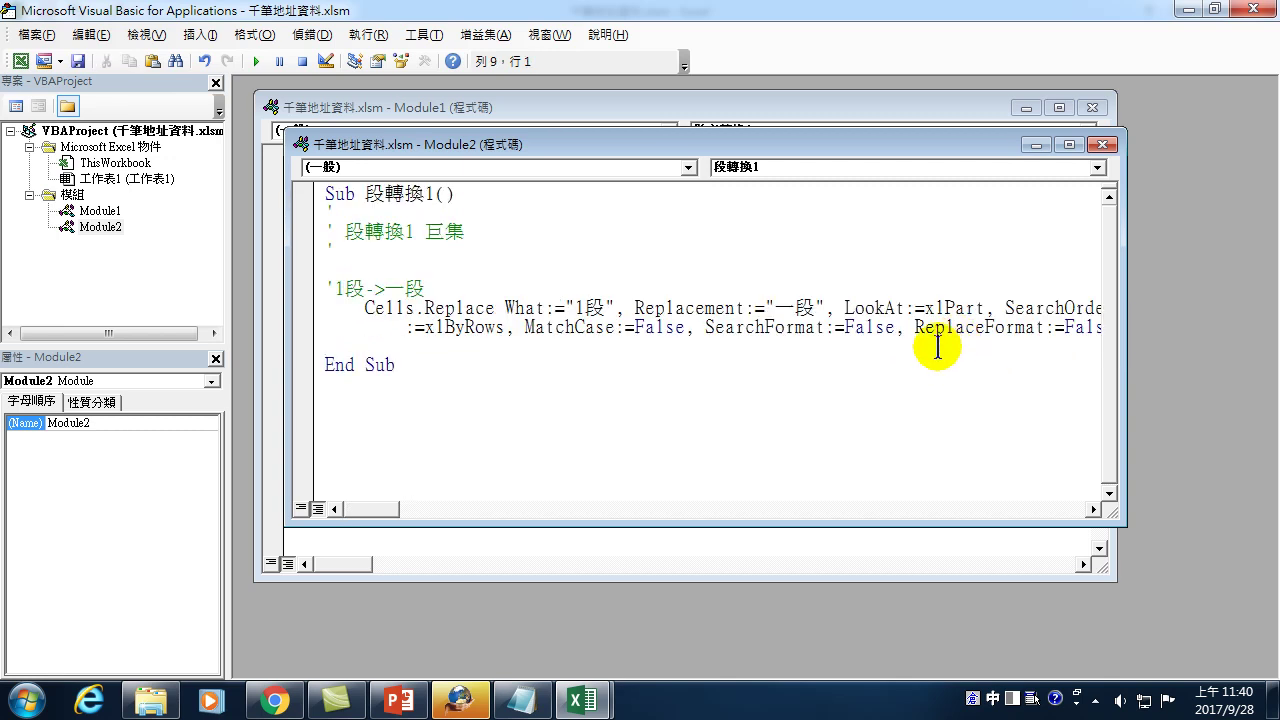
Paste a copy of the Replace block and change it to convert 2段 to 二段
{"action": "type", "text": "'1段->一段     Cells.Replace What:=\"1段\", Replacement:=\"一段\", LookAt:=xlPart, SearchOrder _         :=xlByRows, MatchCase:=False, SearchFormat:=False, ReplaceFormat:=False"}
{"action": "key", "text": "Home"}
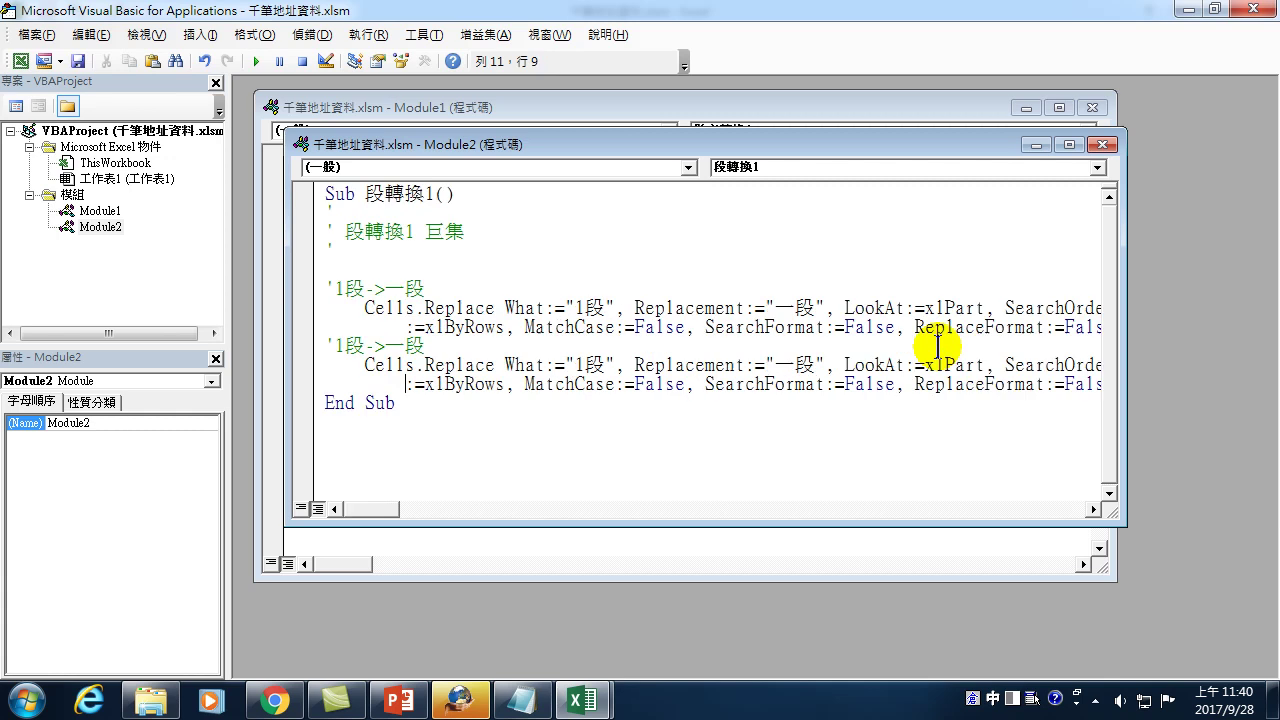
{"action": "left_click_drag", "start_coordinate": [335, 345], "coordinate": [345, 337]}
{"action": "type", "text": "2"}
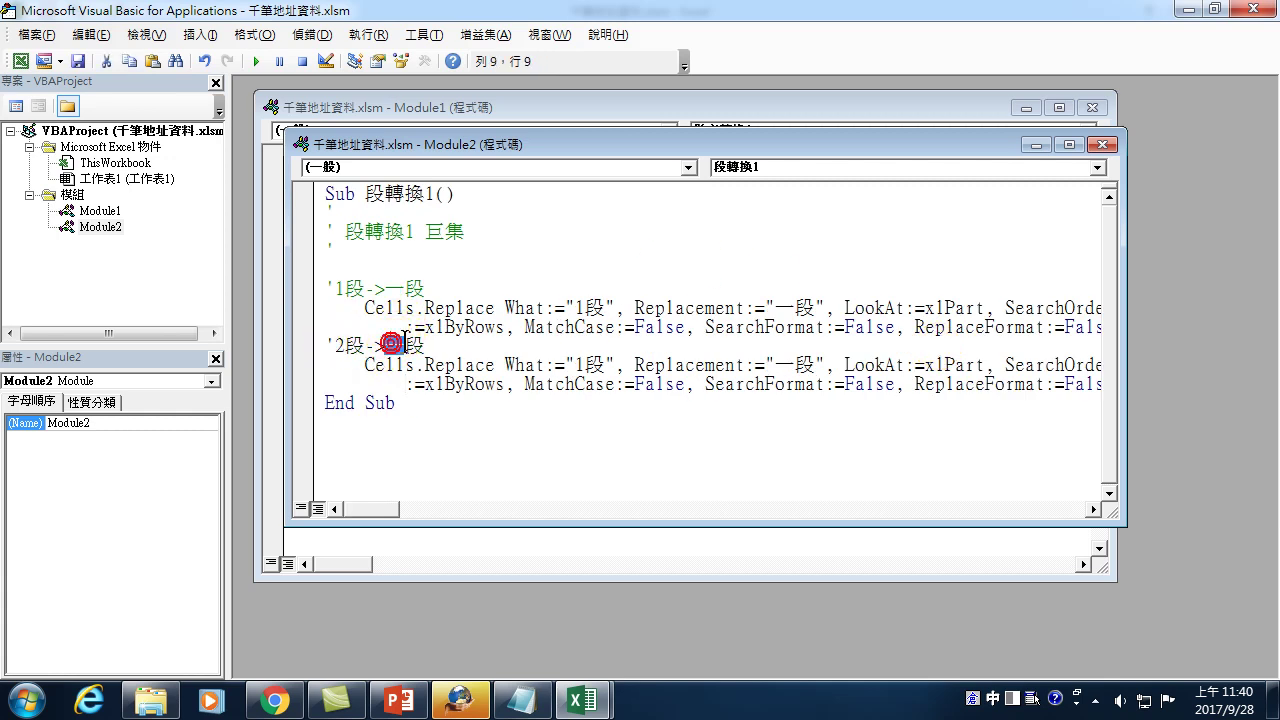
{"action": "left_click_drag", "start_coordinate": [385, 345], "coordinate": [405, 345]}
{"action": "type", "text": "二"}
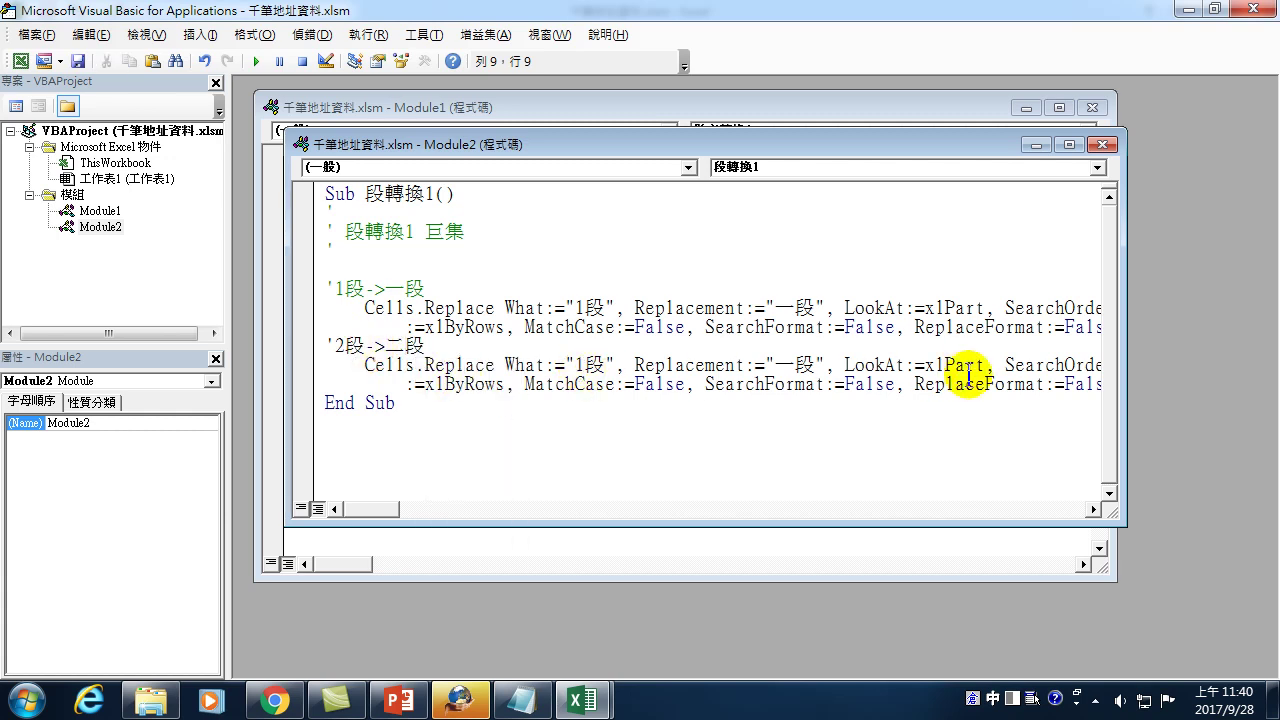
{"action": "left_click_drag", "start_coordinate": [772, 366], "coordinate": [790, 366]}
{"action": "type", "text": "二"}
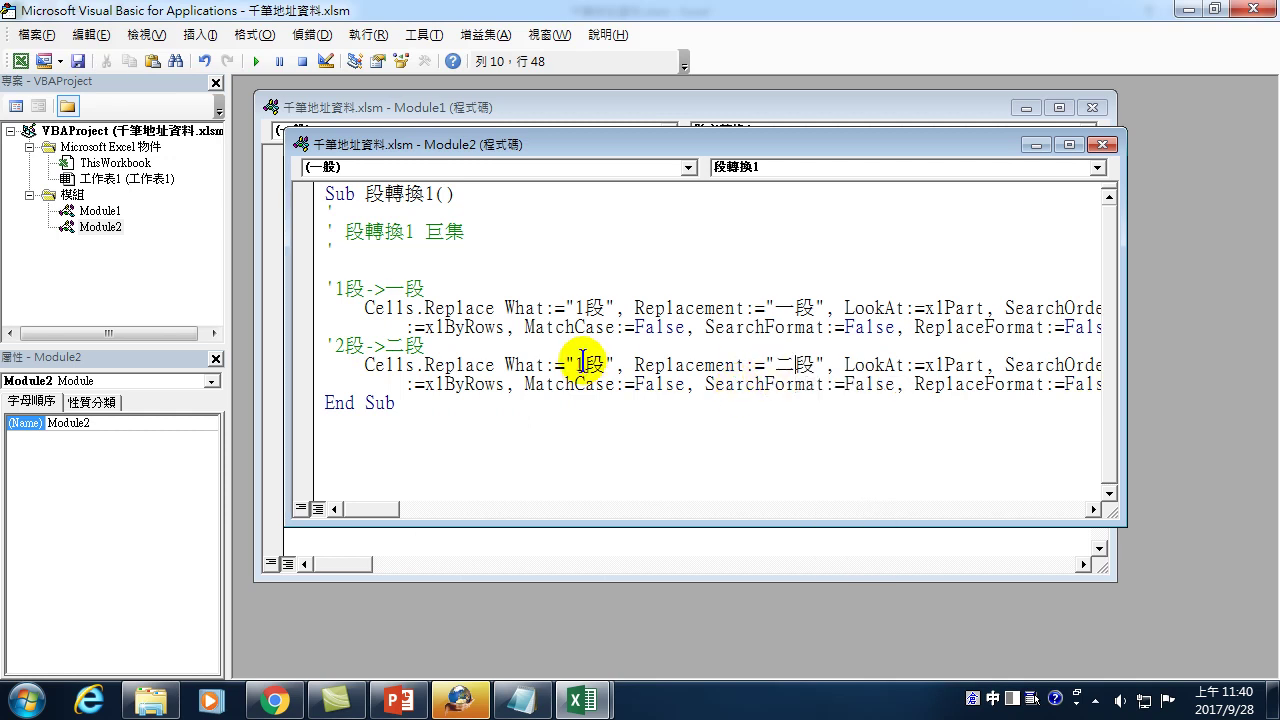
{"action": "left_click_drag", "start_coordinate": [574, 365], "coordinate": [584, 365]}
{"action": "type", "text": "2"}
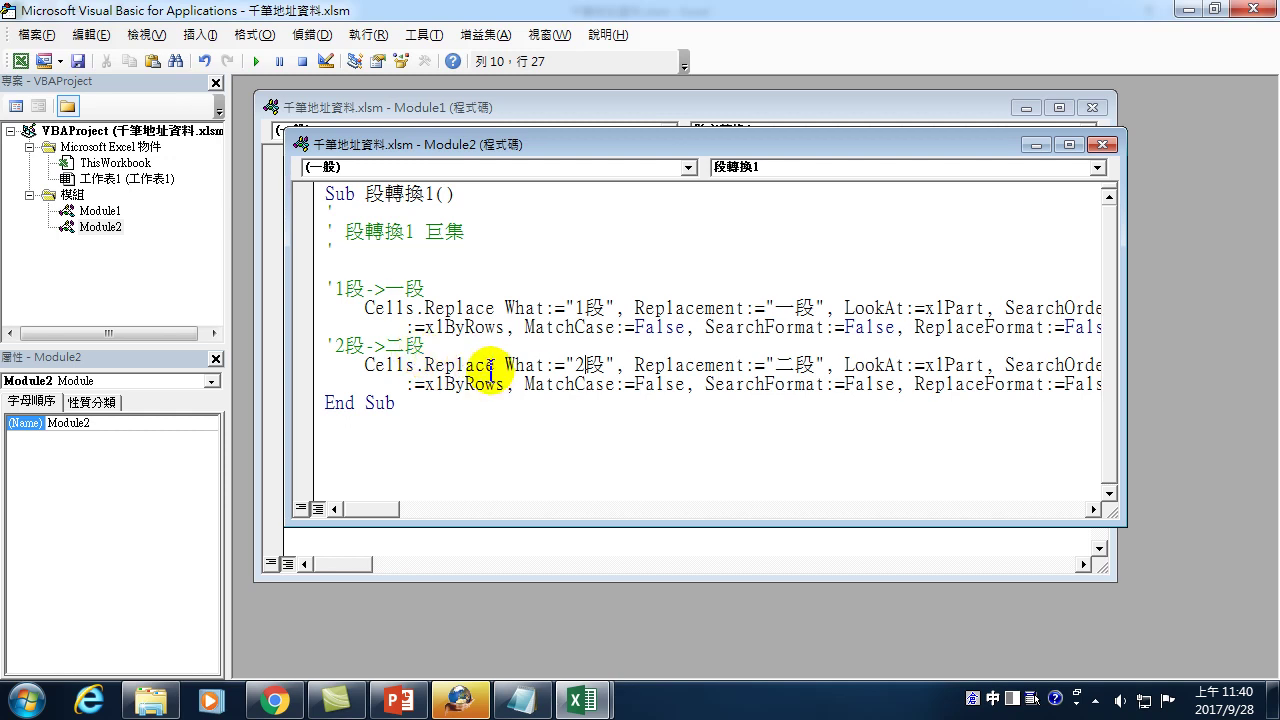
Paste another copy below and change it to convert 3段 to 三段
{"action": "key", "text": "End"}
{"action": "key", "text": "Return"}
{"action": "key", "text": "Return"}
{"action": "key", "text": "ctrl+v"}
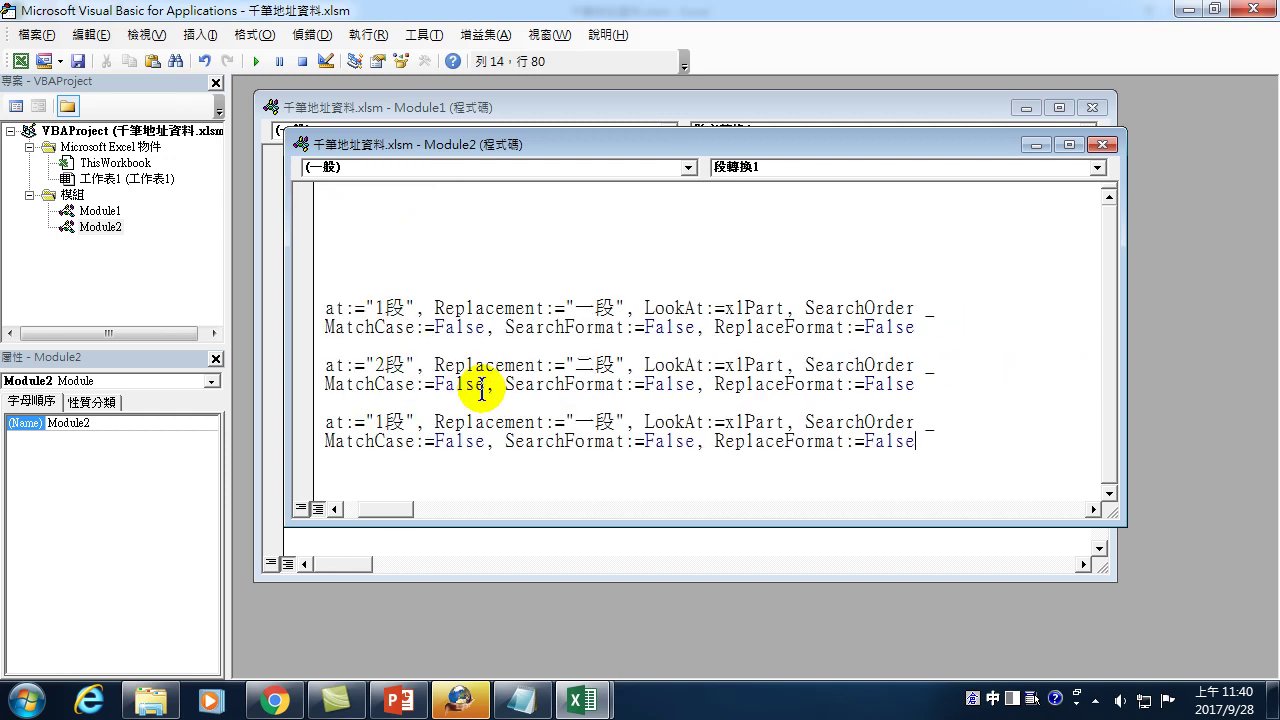
{"action": "key", "text": "Home"}
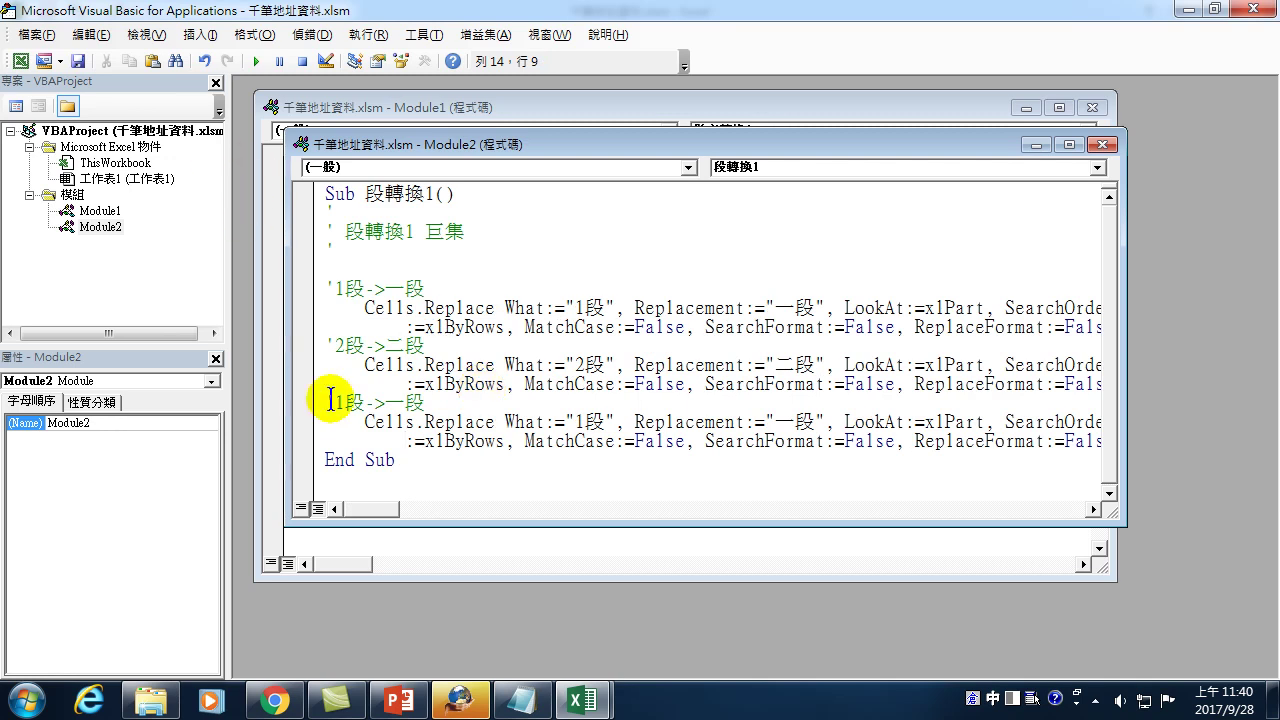
{"action": "left_click_drag", "start_coordinate": [333, 402], "coordinate": [404, 402]}
{"action": "type", "text": "3段->"}
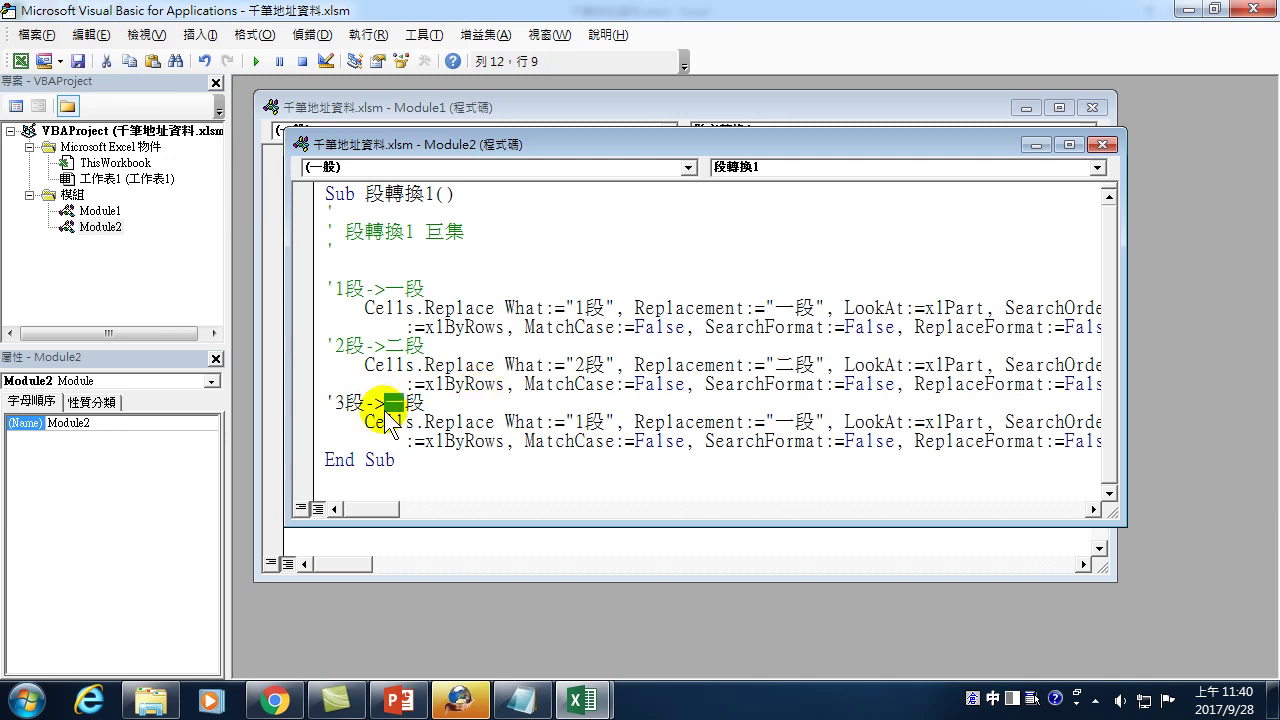
{"action": "type", "text": "三"}
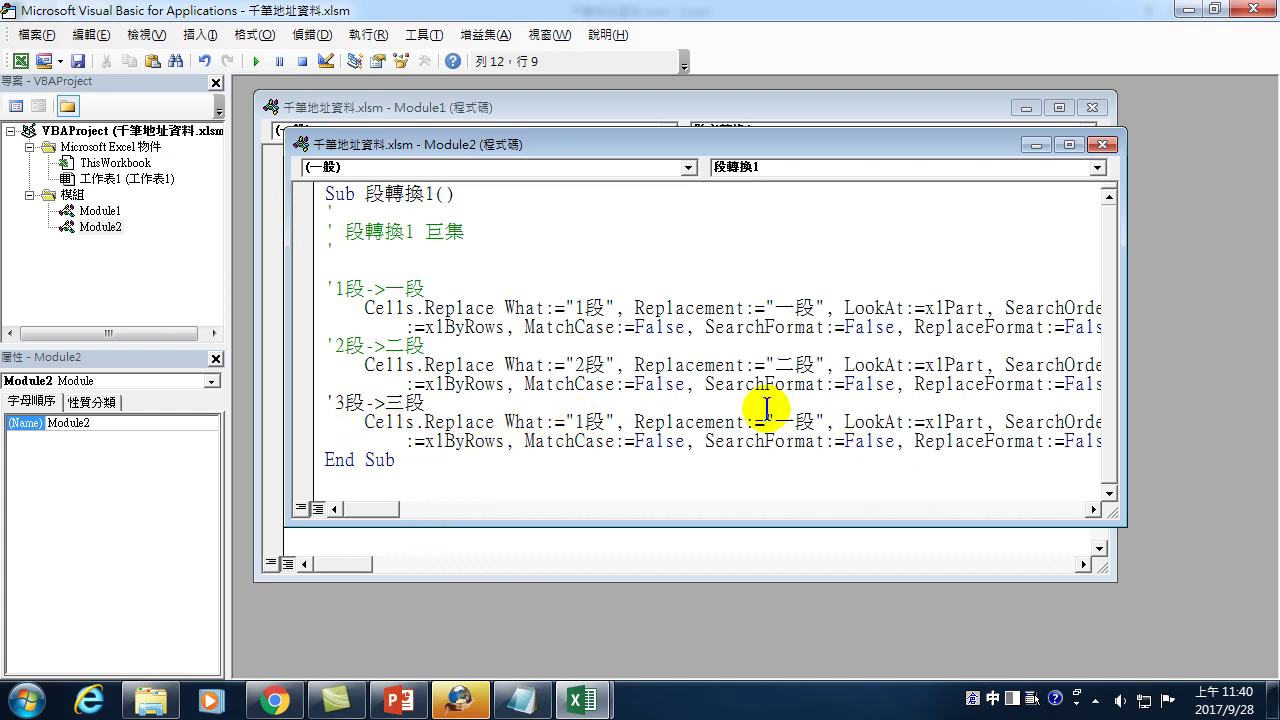
{"action": "left_click_drag", "start_coordinate": [568, 421], "coordinate": [581, 421]}
{"action": "type", "text": "3"}
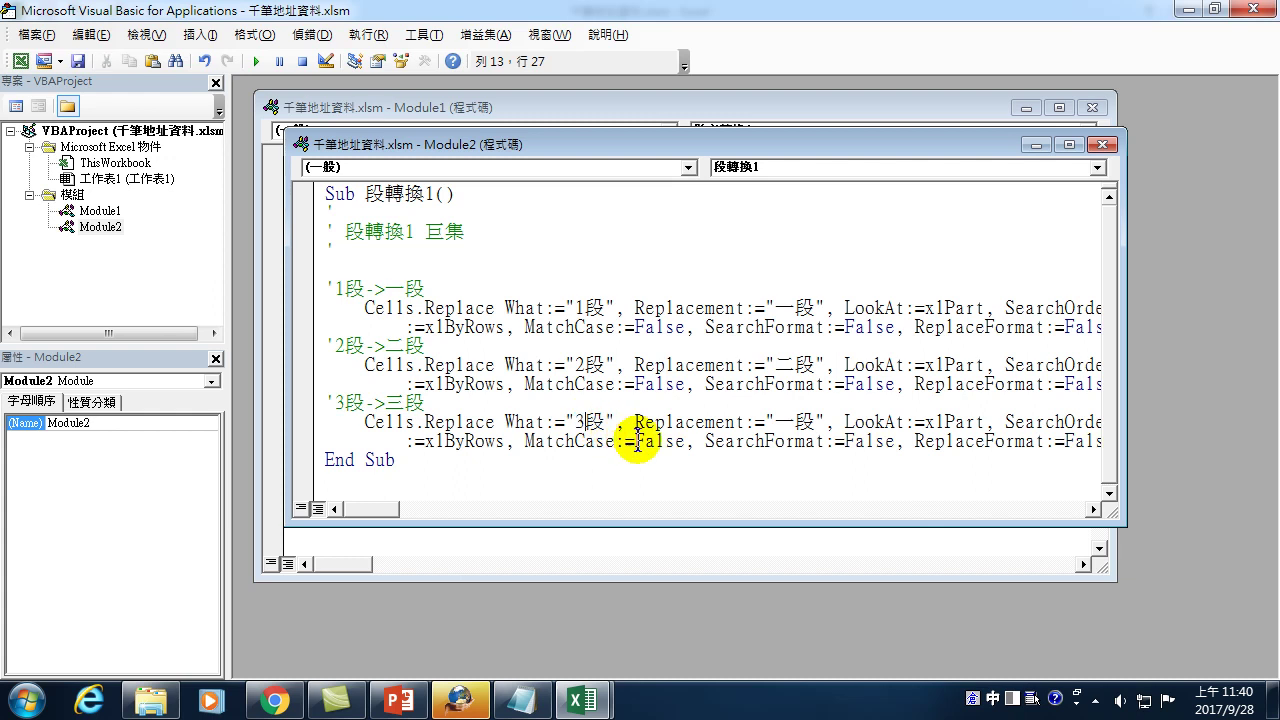
{"action": "left_click_drag", "start_coordinate": [774, 421], "coordinate": [796, 421]}
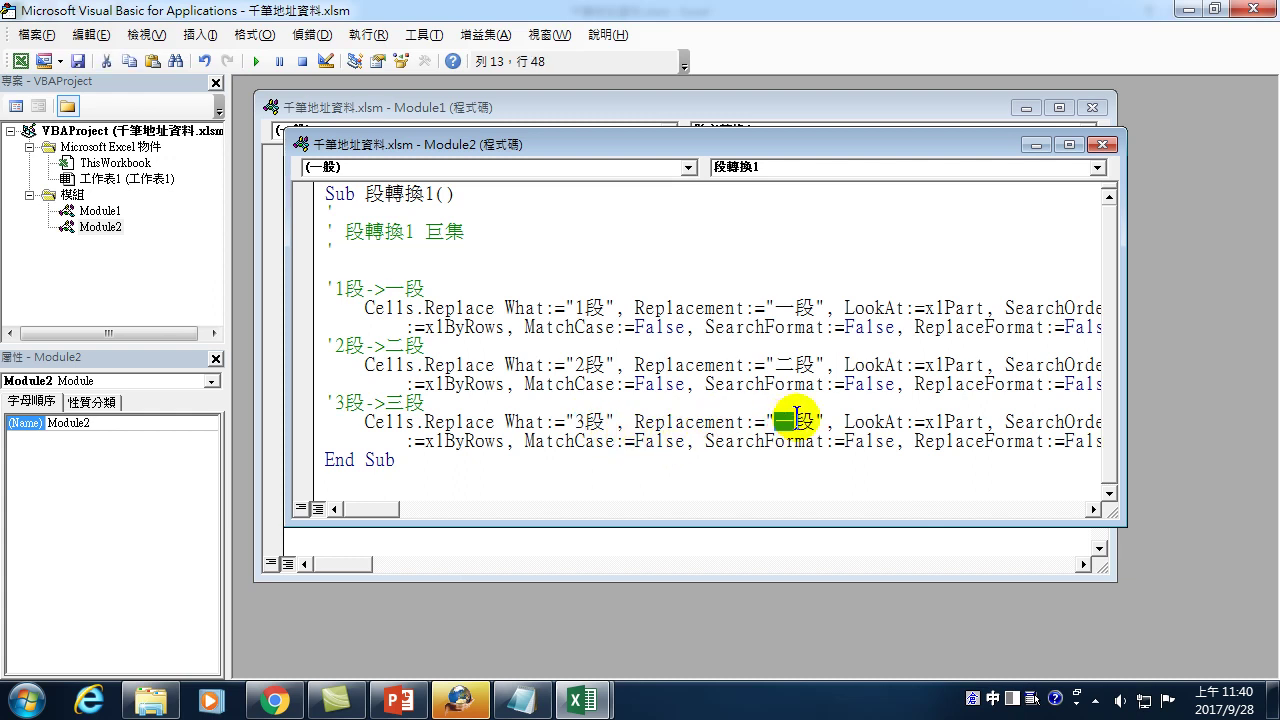
{"action": "type", "text": "三"}
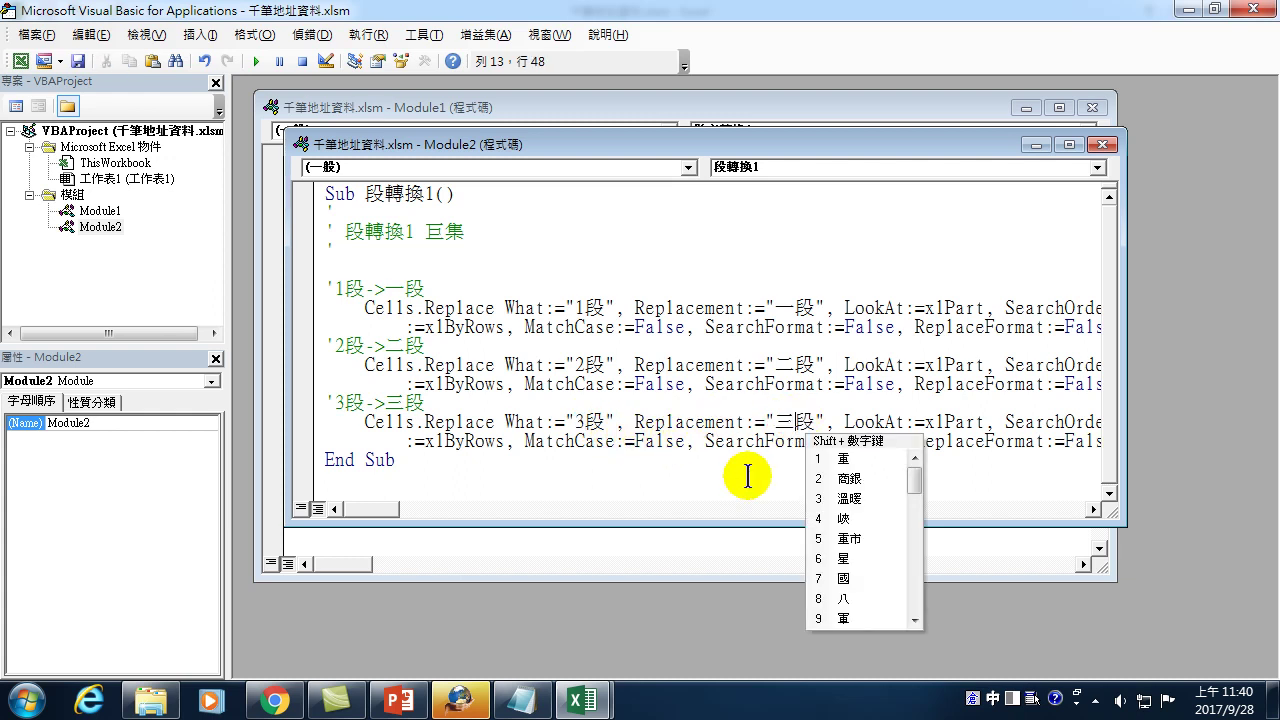
{"action": "left_click", "coordinate": [678, 441]}
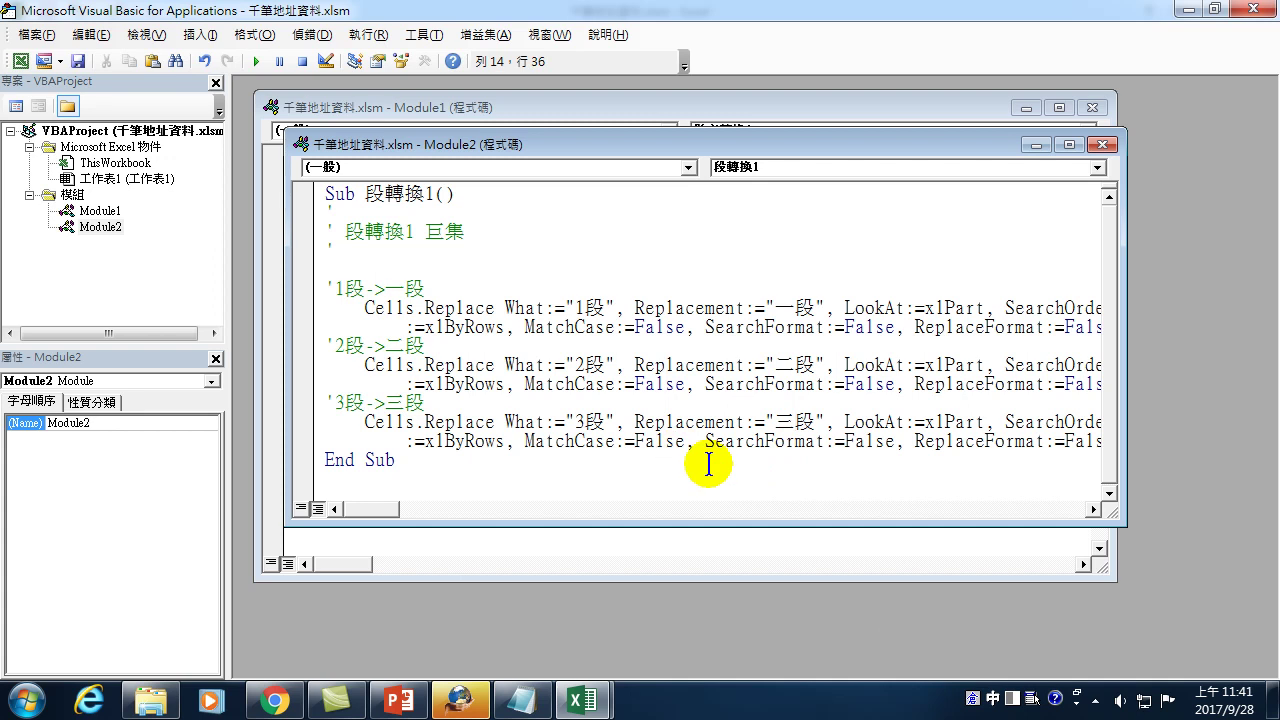
Copy the three 1段/2段/3段 Replace rules and paste a duplicate set below them
{"action": "key", "text": "End"}
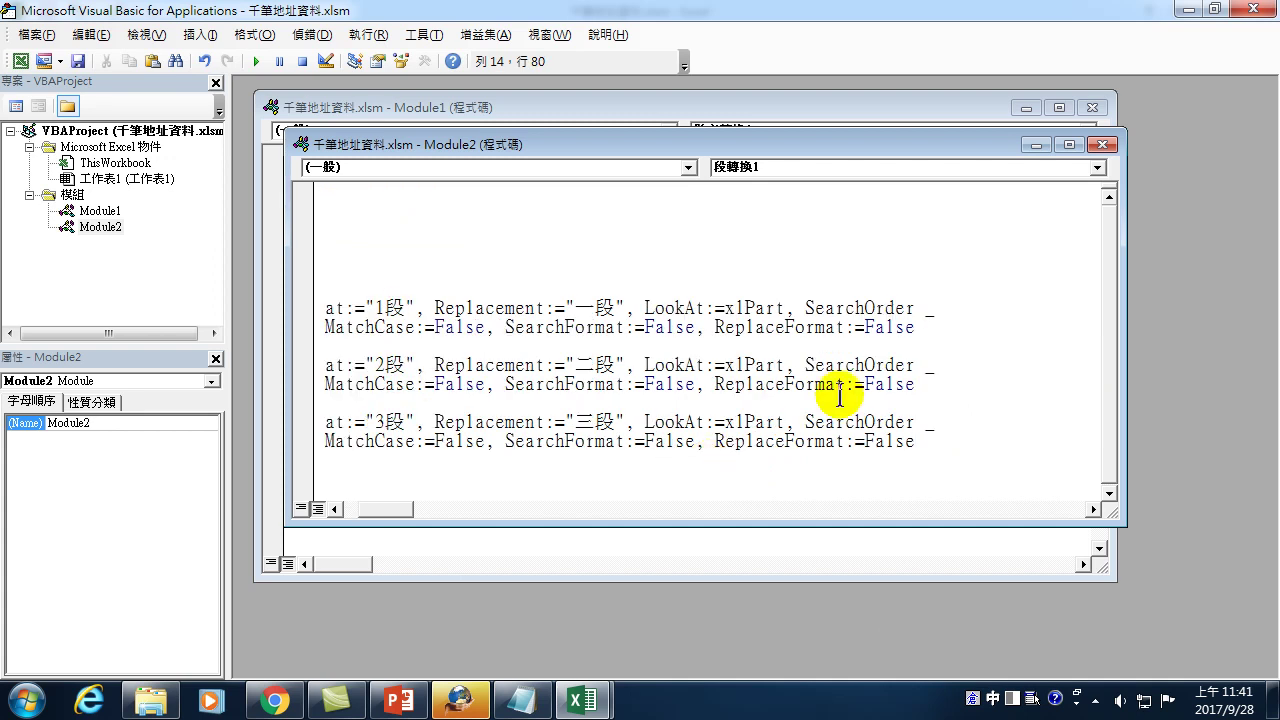
{"action": "key", "text": "shift+Up"}
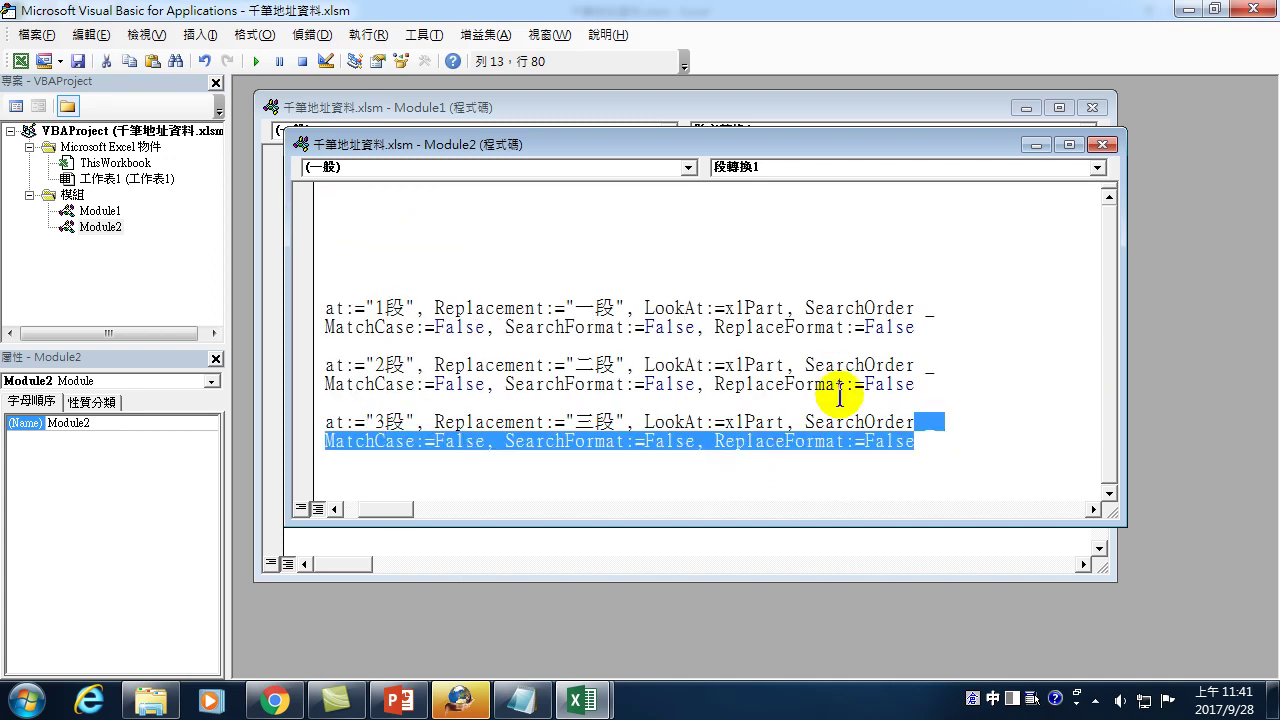
{"action": "key", "text": "shift+Up"}
{"action": "key", "text": "shift+Up"}
{"action": "key", "text": "shift+Up"}
{"action": "key", "text": "shift+Up"}
{"action": "key", "text": "shift+Up"}
{"action": "key", "text": "shift+Up"}
{"action": "key", "text": "shift+Up"}
{"action": "key", "text": "shift+Up"}
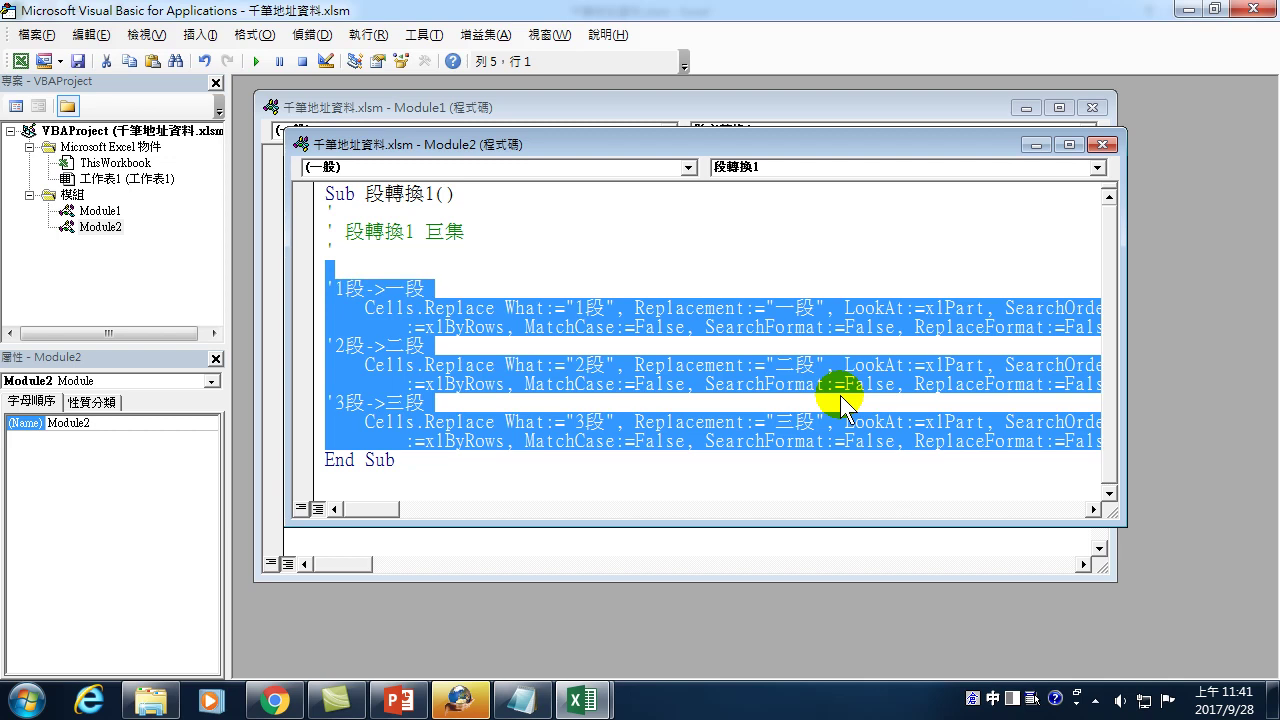
{"action": "key", "text": "Right"}
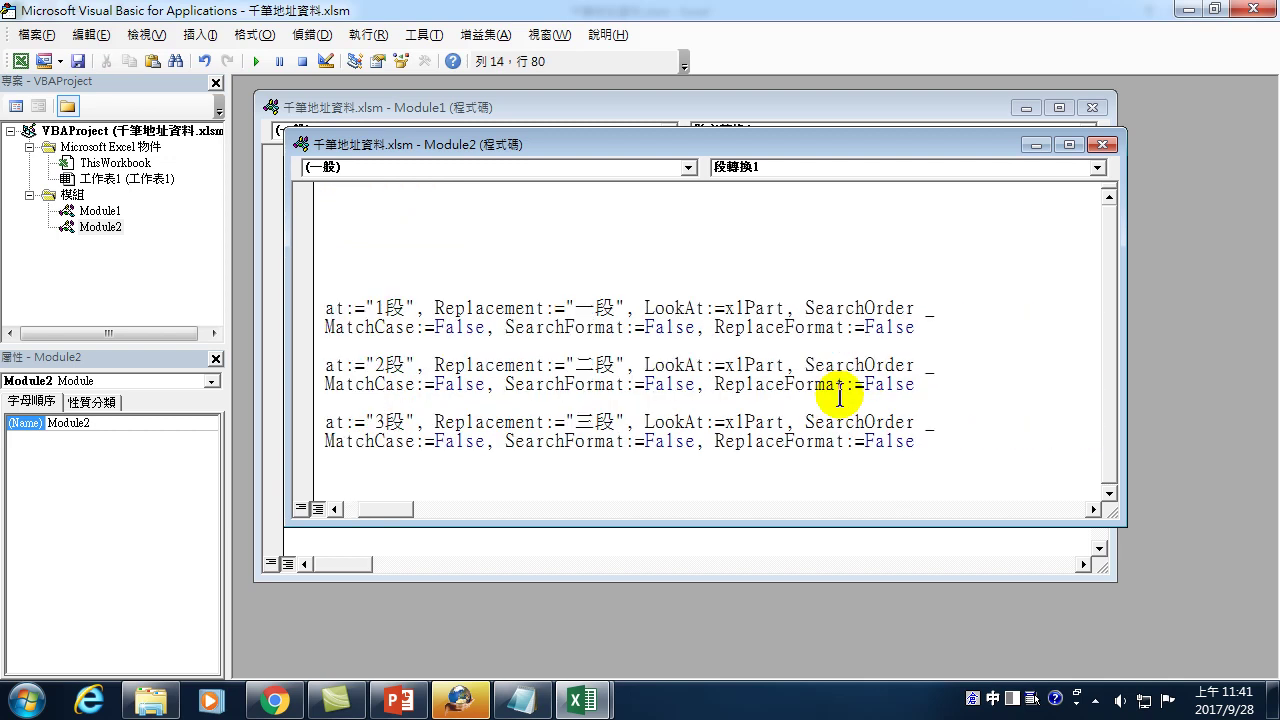
{"action": "key", "text": "Return"}
{"action": "key", "text": "ctrl+v"}
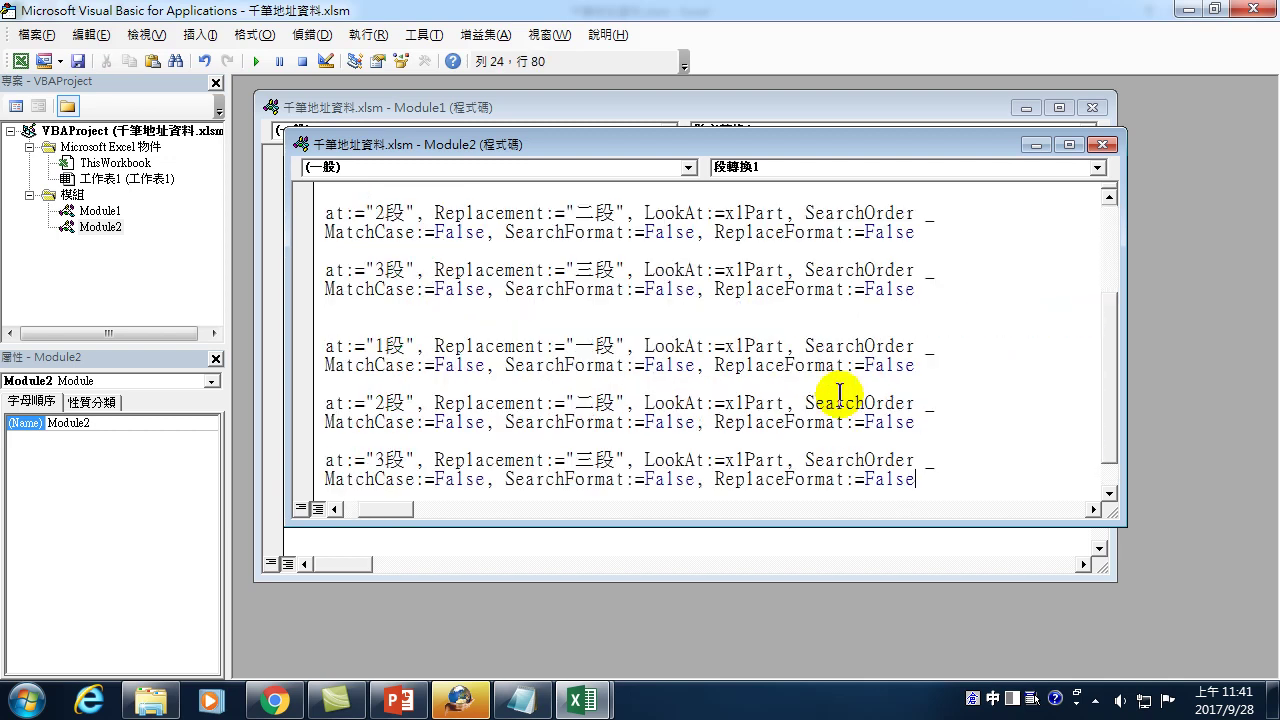
{"action": "scroll", "coordinate": [712, 412], "scroll_direction": "up", "scroll_amount": 2}
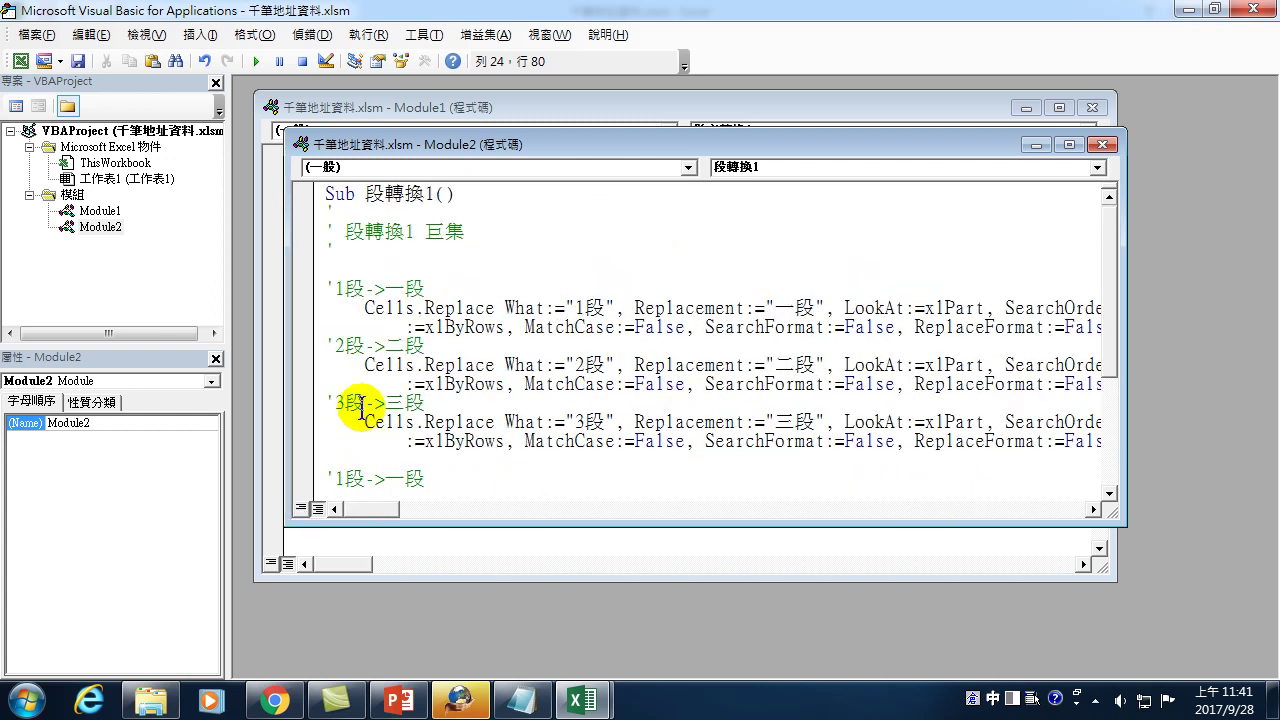
{"action": "scroll", "coordinate": [362, 412], "scroll_direction": "down", "scroll_amount": 1}
Remove the blank line and change the first copied rule to convert 4段 to 四段
{"action": "left_click", "coordinate": [330, 402]}
{"action": "key", "text": "Delete"}
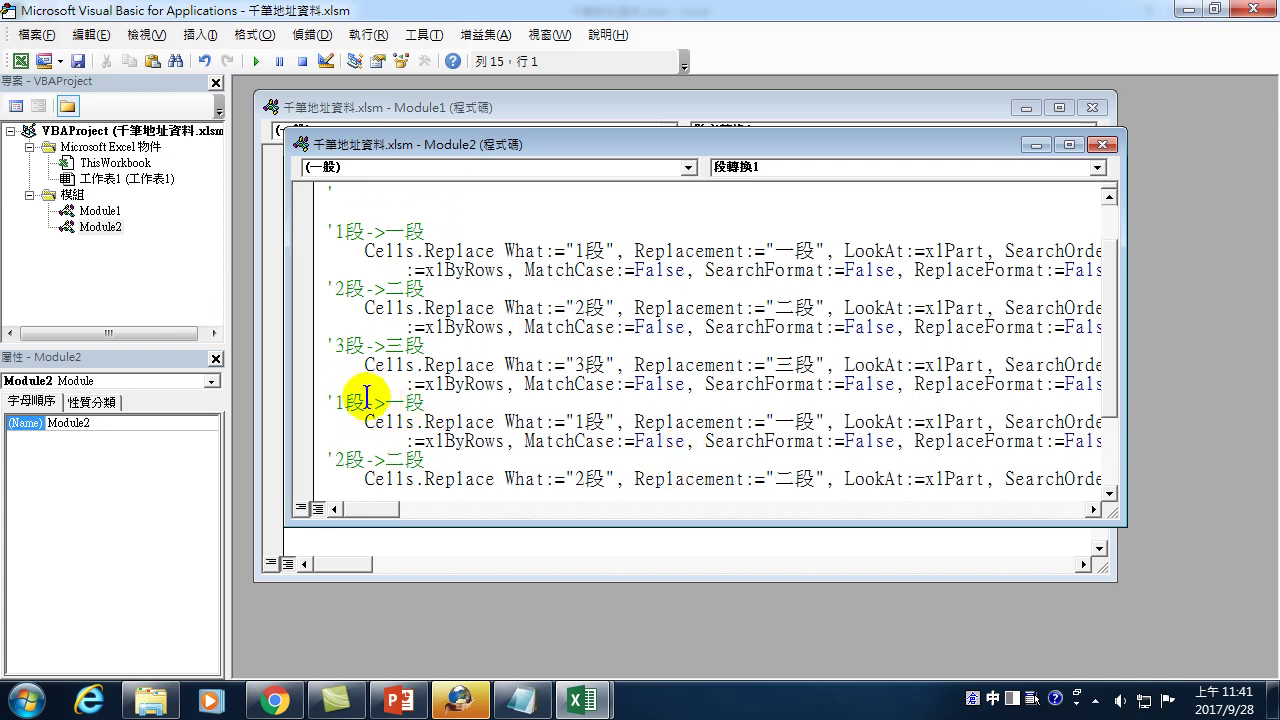
{"action": "key", "text": "Delete"}
{"action": "type", "text": "4"}
{"action": "key", "text": "Down"}
{"action": "key", "text": "BackSpace"}
{"action": "type", "text": "四"}
{"action": "key", "text": "Down"}
{"action": "key", "text": "Delete"}
{"action": "type", "text": "4"}
{"action": "key", "text": "Delete"}
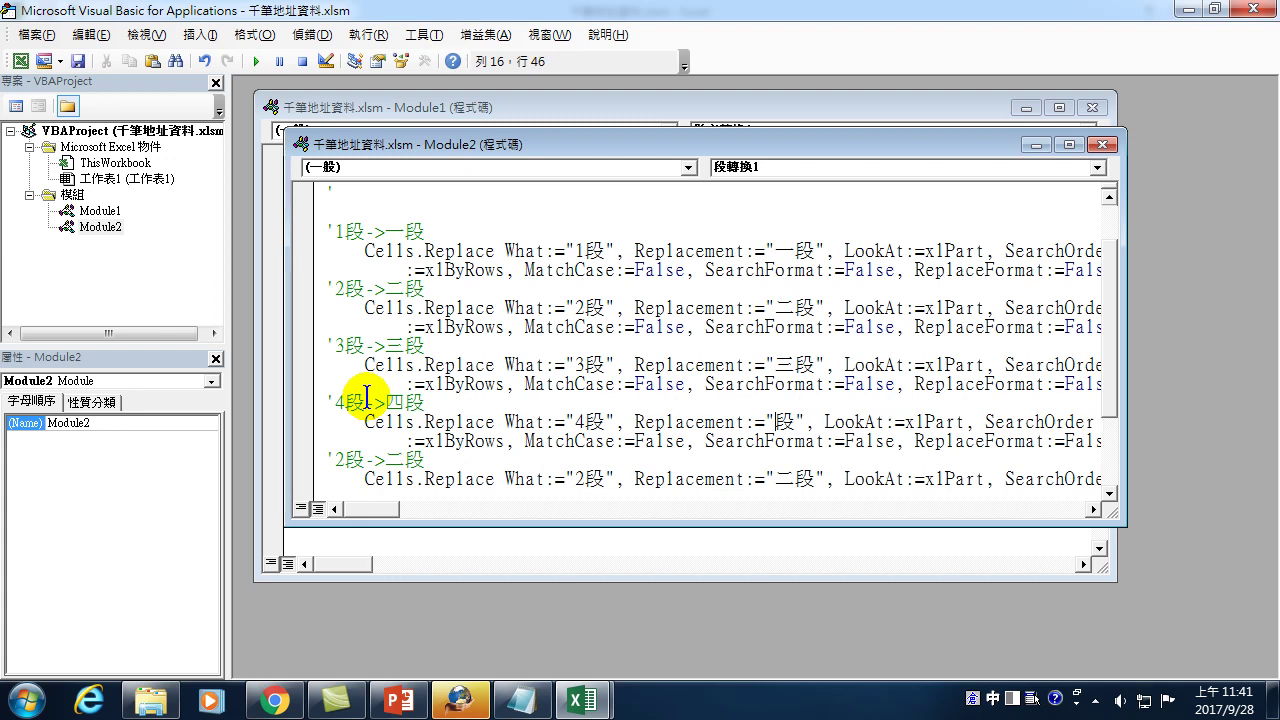
{"action": "type", "text": "四"}
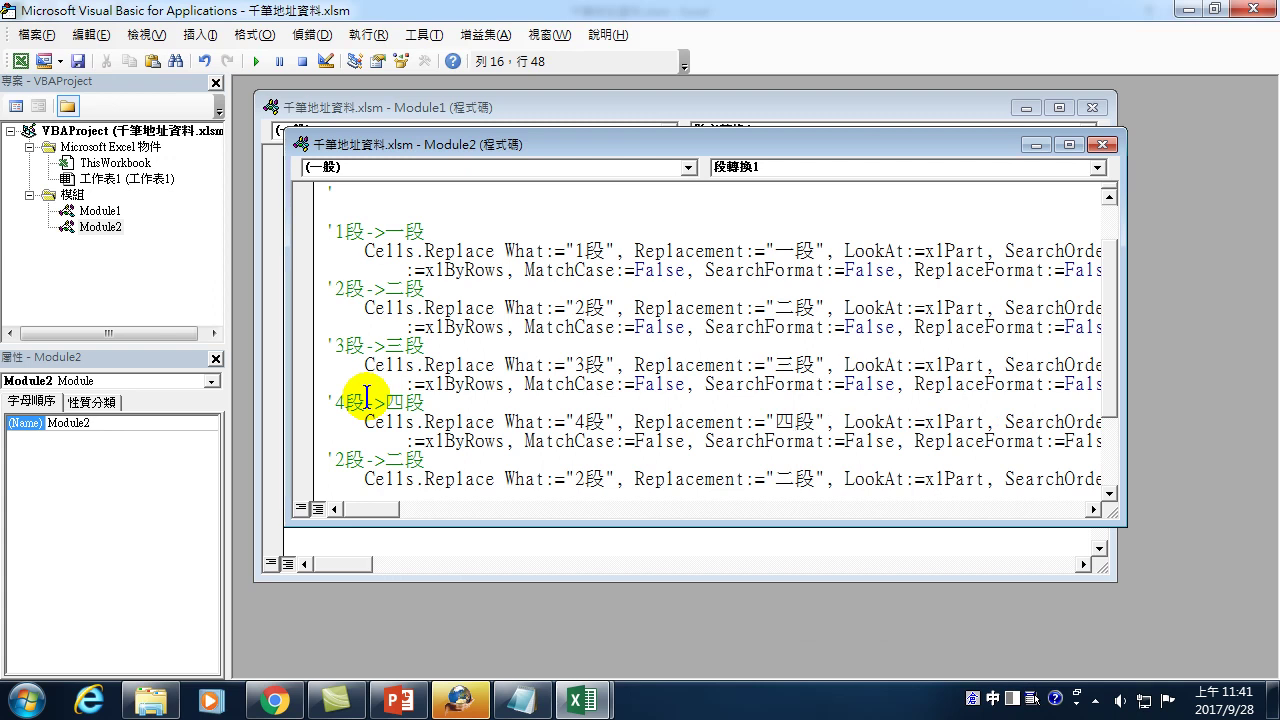
Change the next copied rule's comment and search text to 5段
{"action": "left_click_drag", "start_coordinate": [333, 460], "coordinate": [345, 460]}
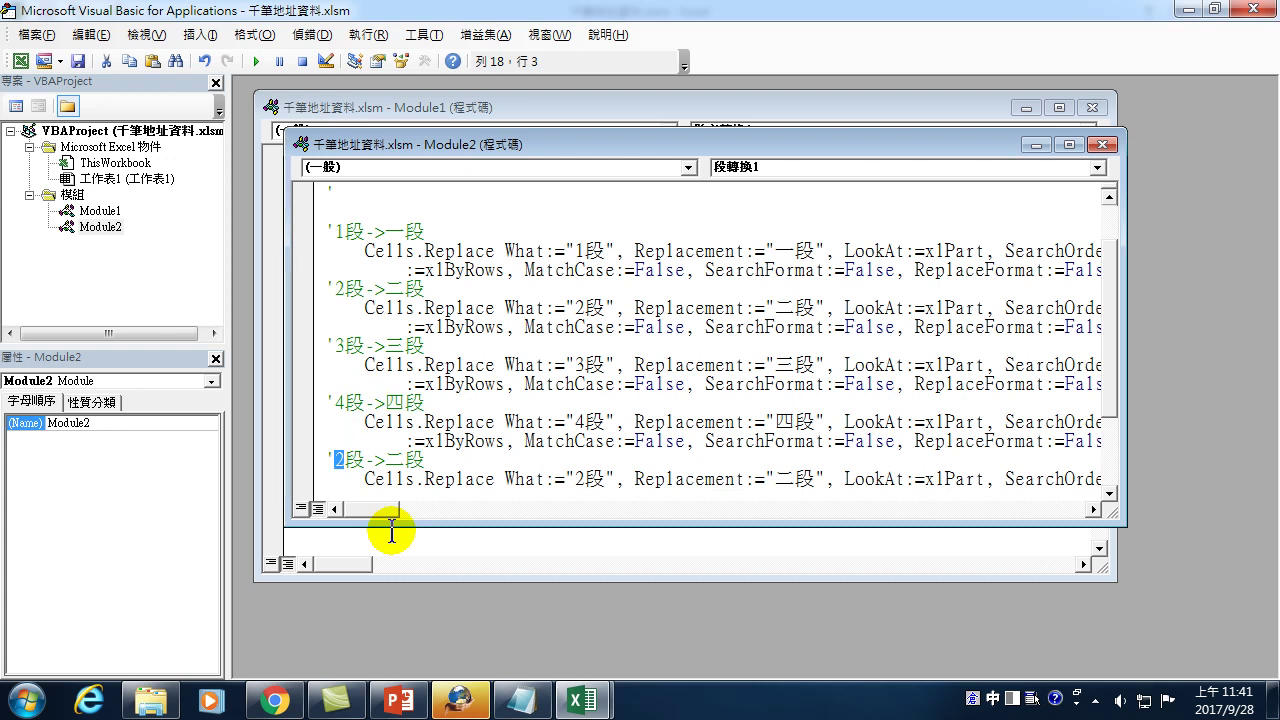
{"action": "type", "text": "5"}
{"action": "key", "text": "shift+Right"}
{"action": "type", "text": "四"}
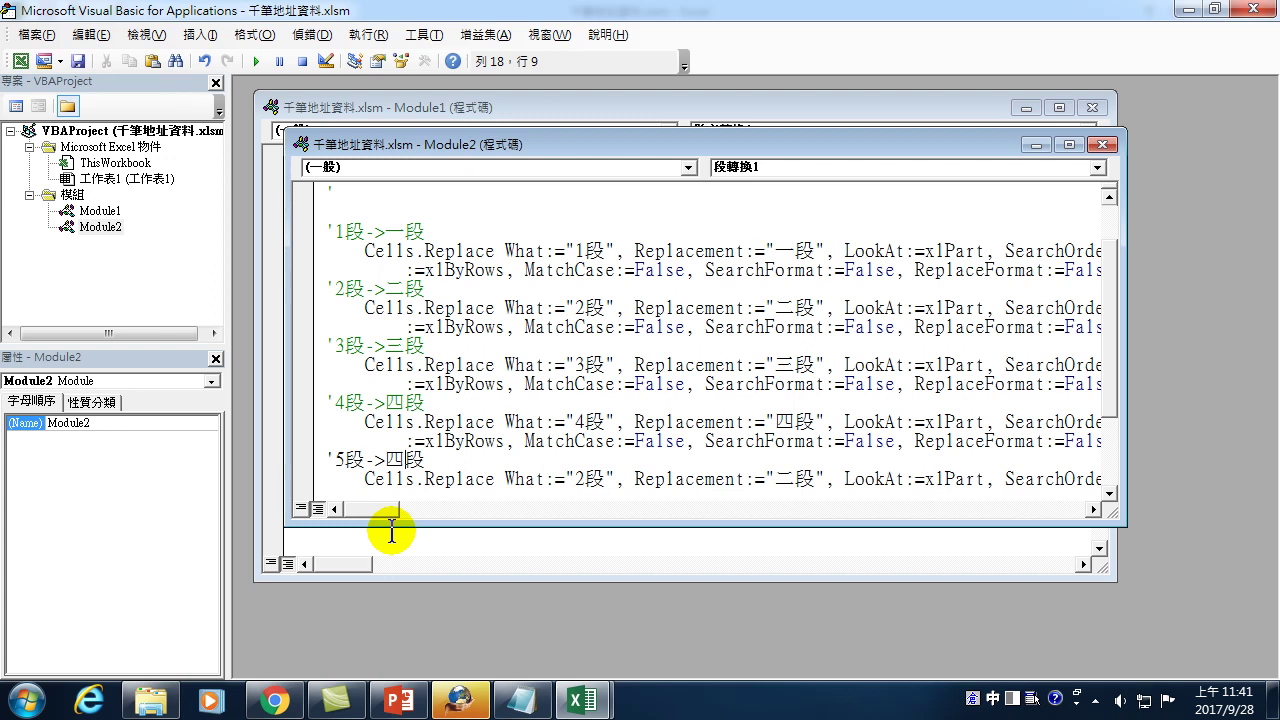
{"action": "key", "text": "Down"}
{"action": "key", "text": "shift+Right"}
{"action": "type", "text": "5"}
{"action": "key", "text": "Right"}
{"action": "key", "text": "Right"}
{"action": "key", "text": "Right"}
{"action": "key", "text": "shift+Right"}
{"action": "type", "text": "四"}
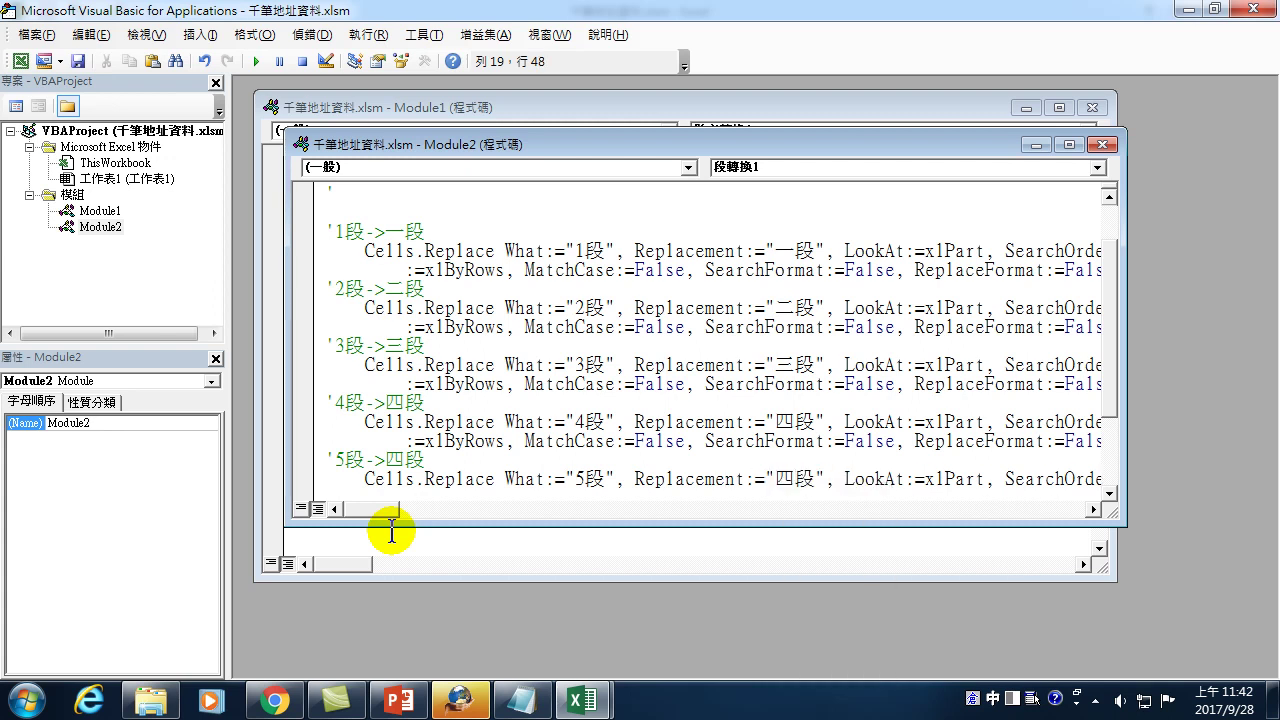
{"action": "key", "text": "Down"}
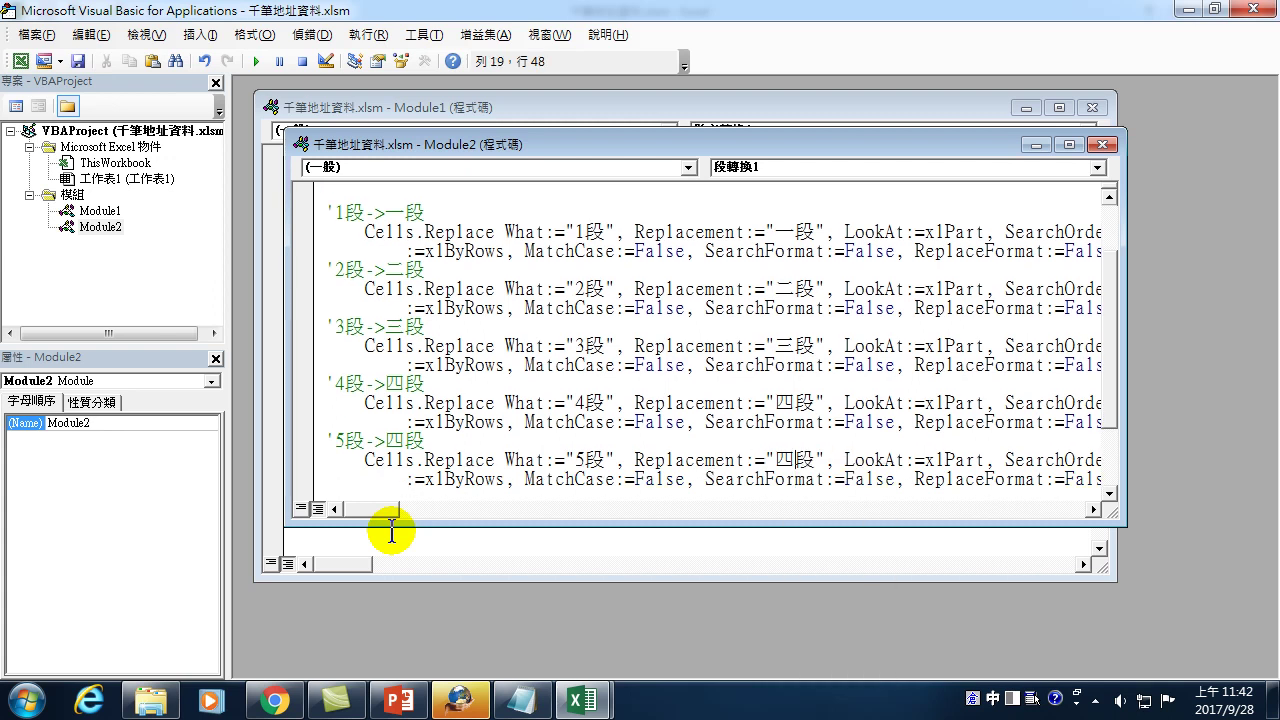
{"action": "key", "text": "BackSpace"}
Set the fifth rule to 五段 with comment 5段->五段, and relabel the sixth rule 6段->六段
{"action": "type", "text": "五"}
{"action": "key", "text": "Down"}
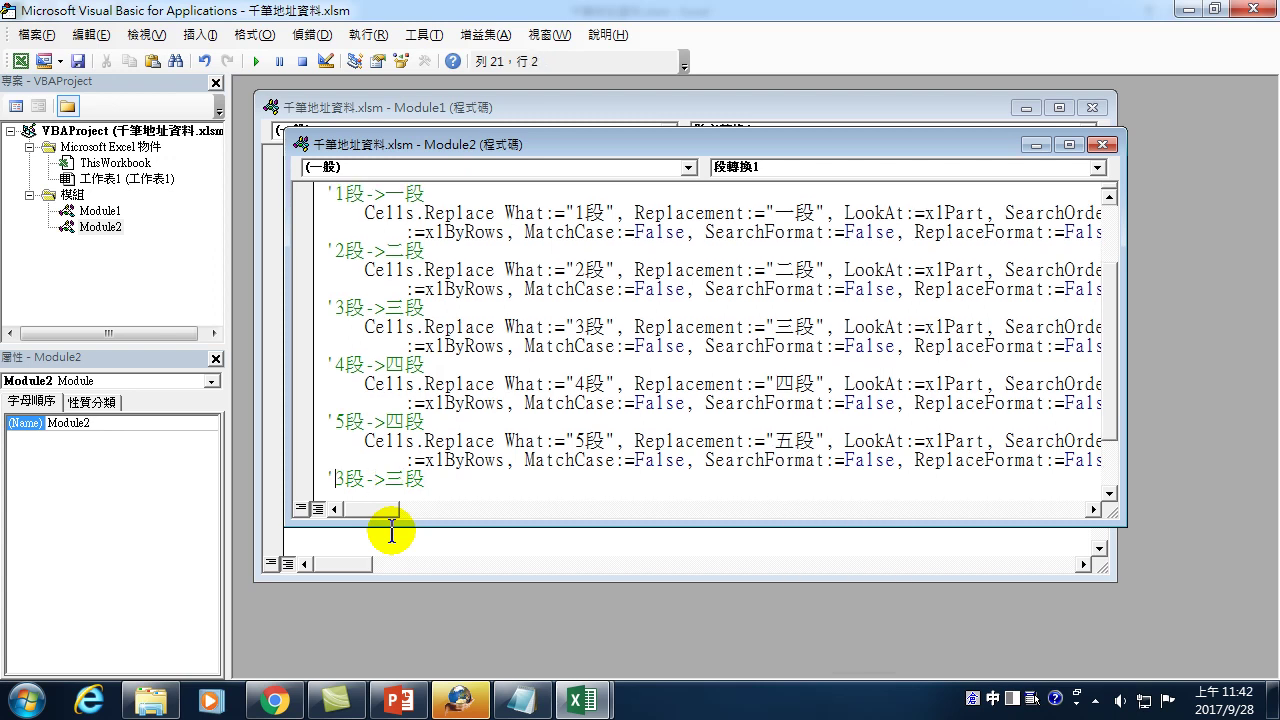
{"action": "key", "text": "Delete"}
{"action": "type", "text": "6"}
{"action": "key", "text": "Delete"}
{"action": "type", "text": "五"}
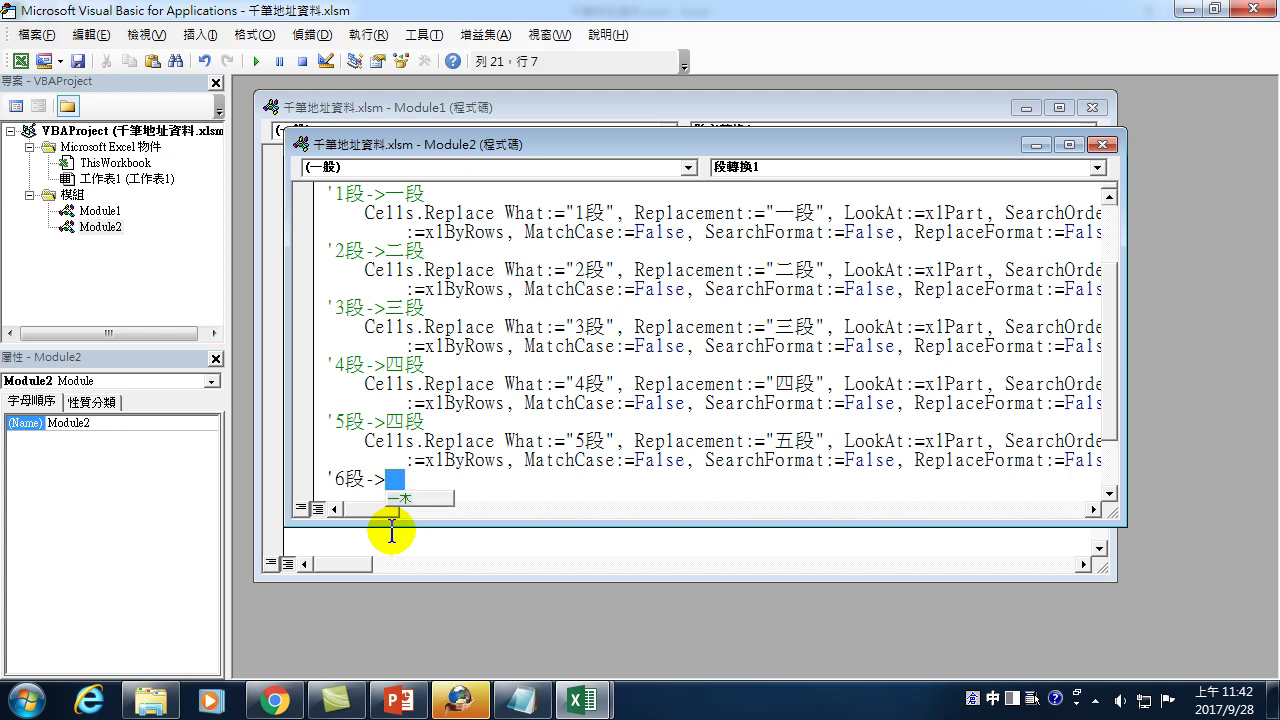
{"action": "key", "text": "Down"}
{"action": "key", "text": "BackSpace"}
{"action": "type", "text": "六"}
{"action": "key", "text": "Up"}
{"action": "key", "text": "Up"}
{"action": "key", "text": "BackSpace"}
{"action": "type", "text": "五"}
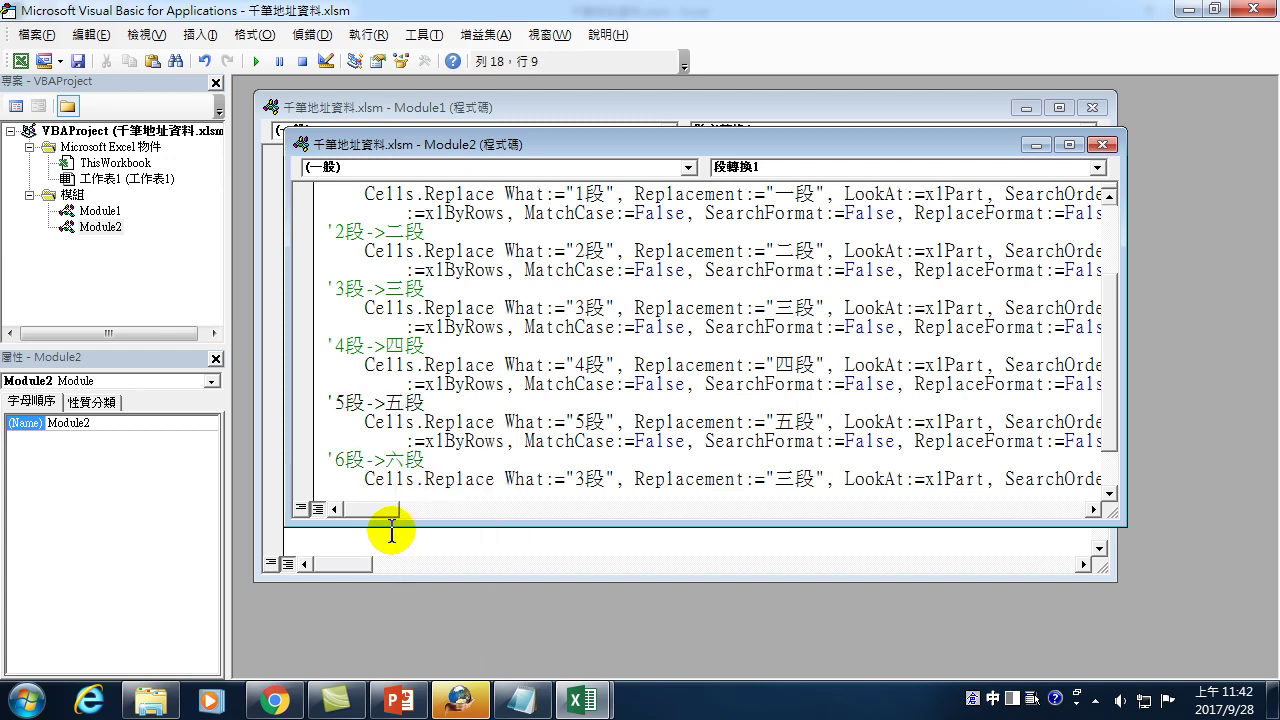
Make the sixth rule replace 6段 with 六段 and add a blank line above End Sub
{"action": "key", "text": "Down"}
{"action": "key", "text": "Delete"}
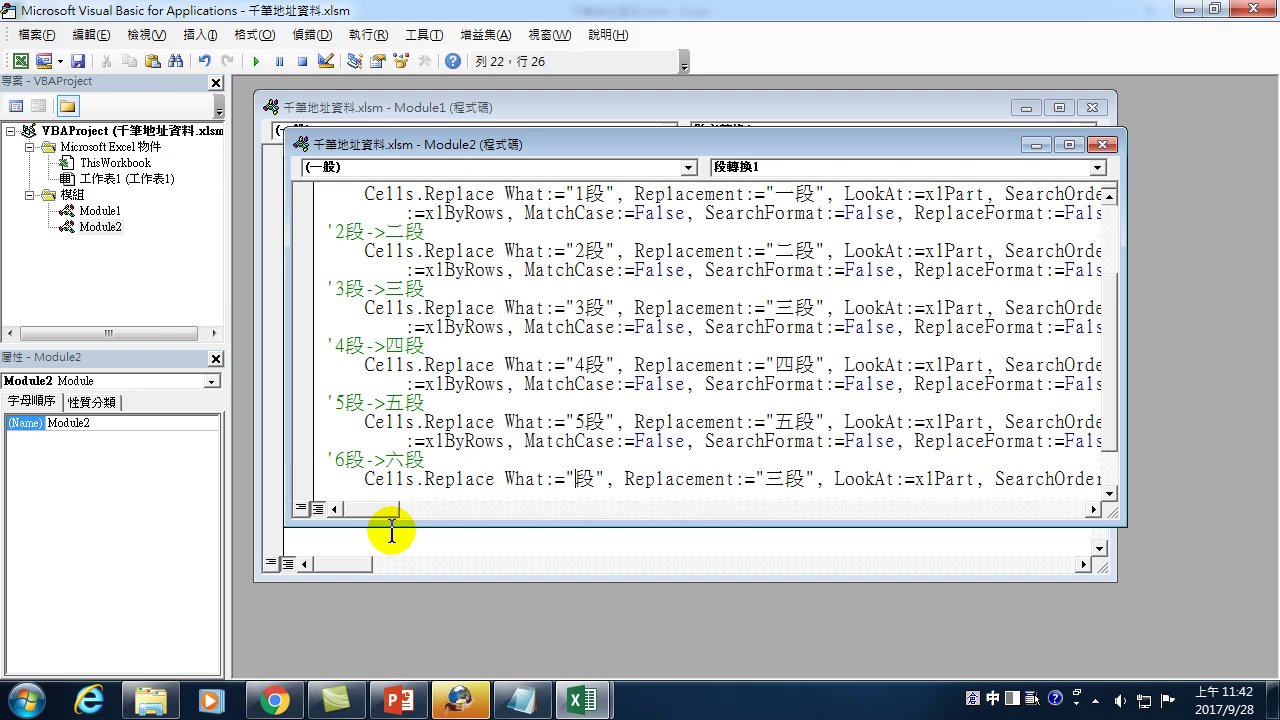
{"action": "type", "text": "6"}
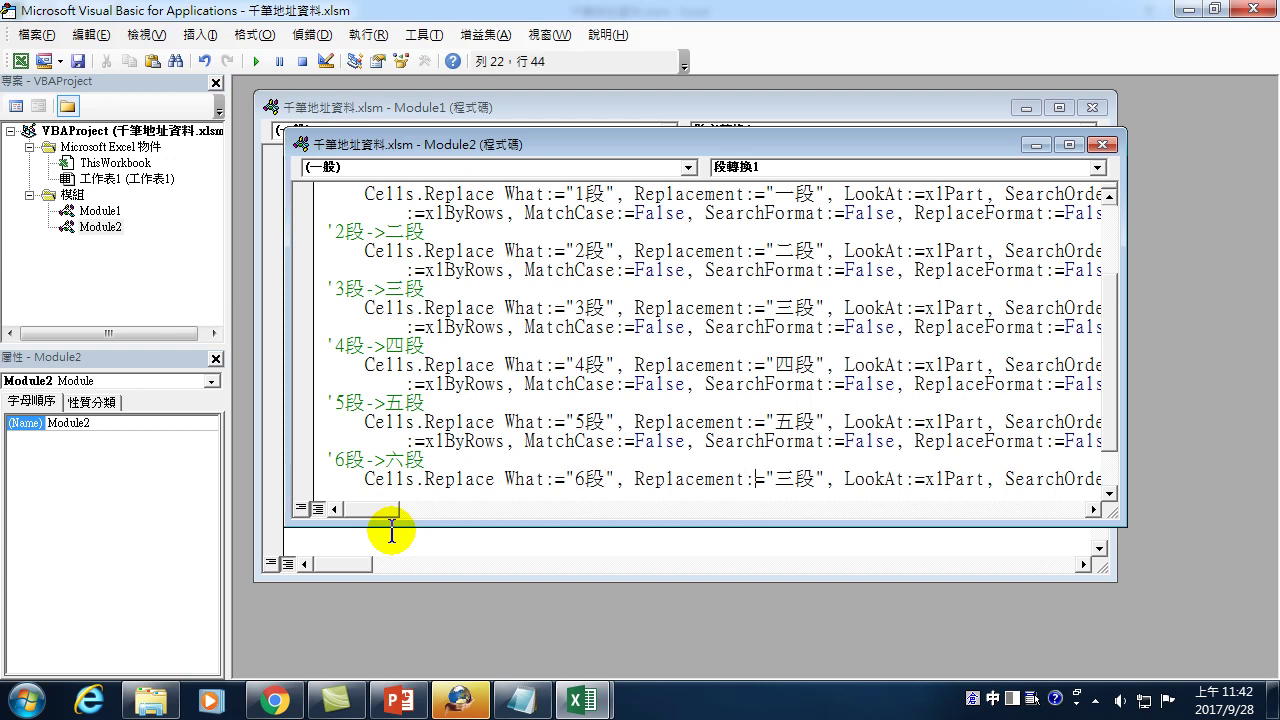
{"action": "key", "text": "Delete"}
{"action": "type", "text": "六"}
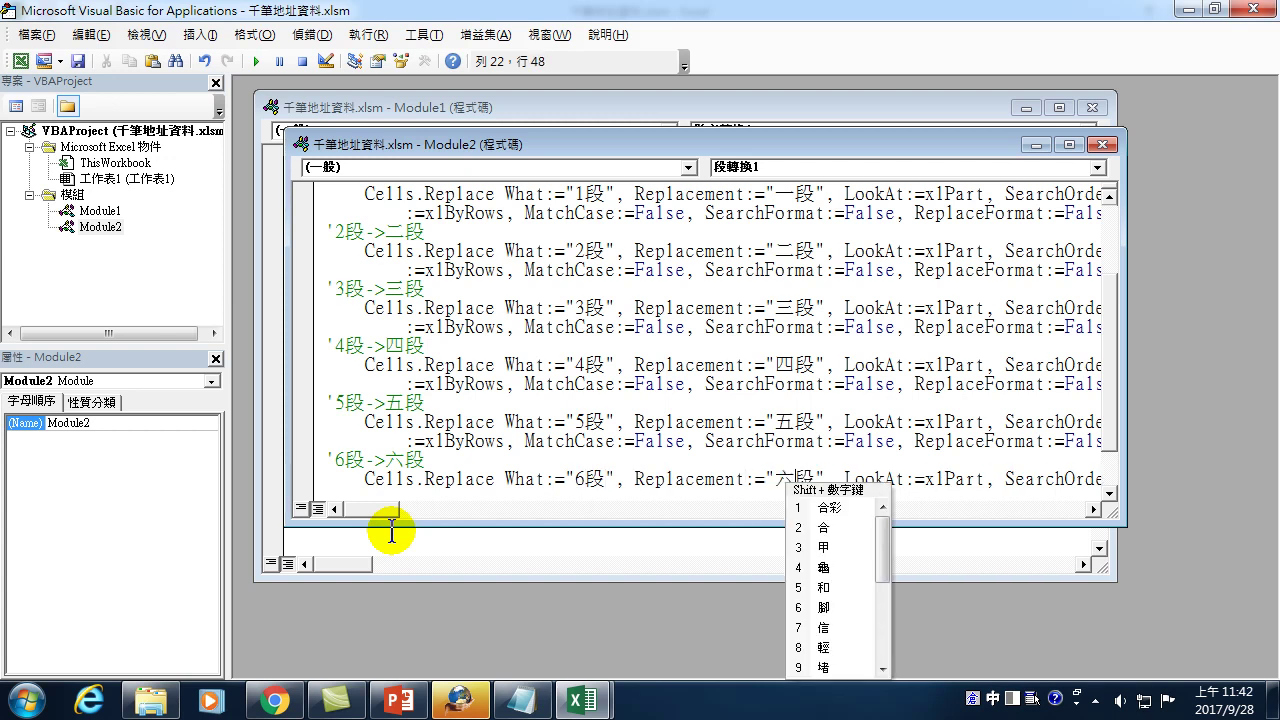
{"action": "key", "text": "Down"}
{"action": "key", "text": "Down"}
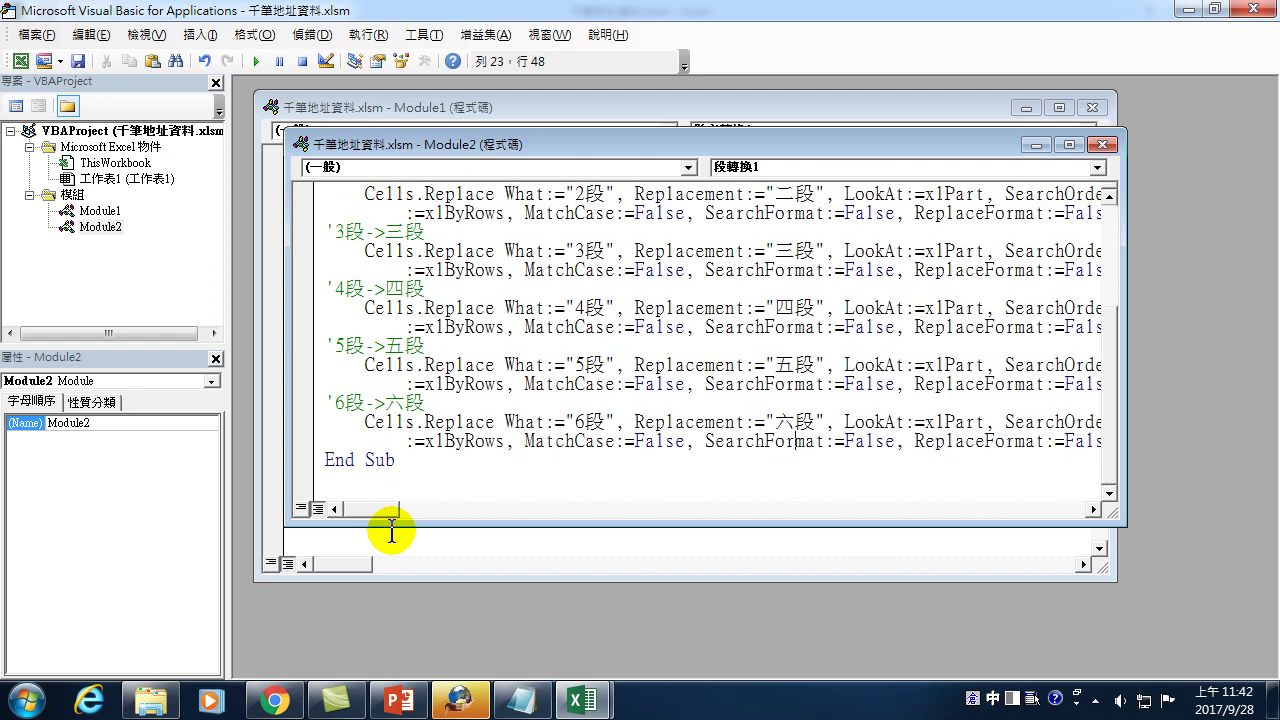
{"action": "key", "text": "End"}
{"action": "key", "text": "Return"}
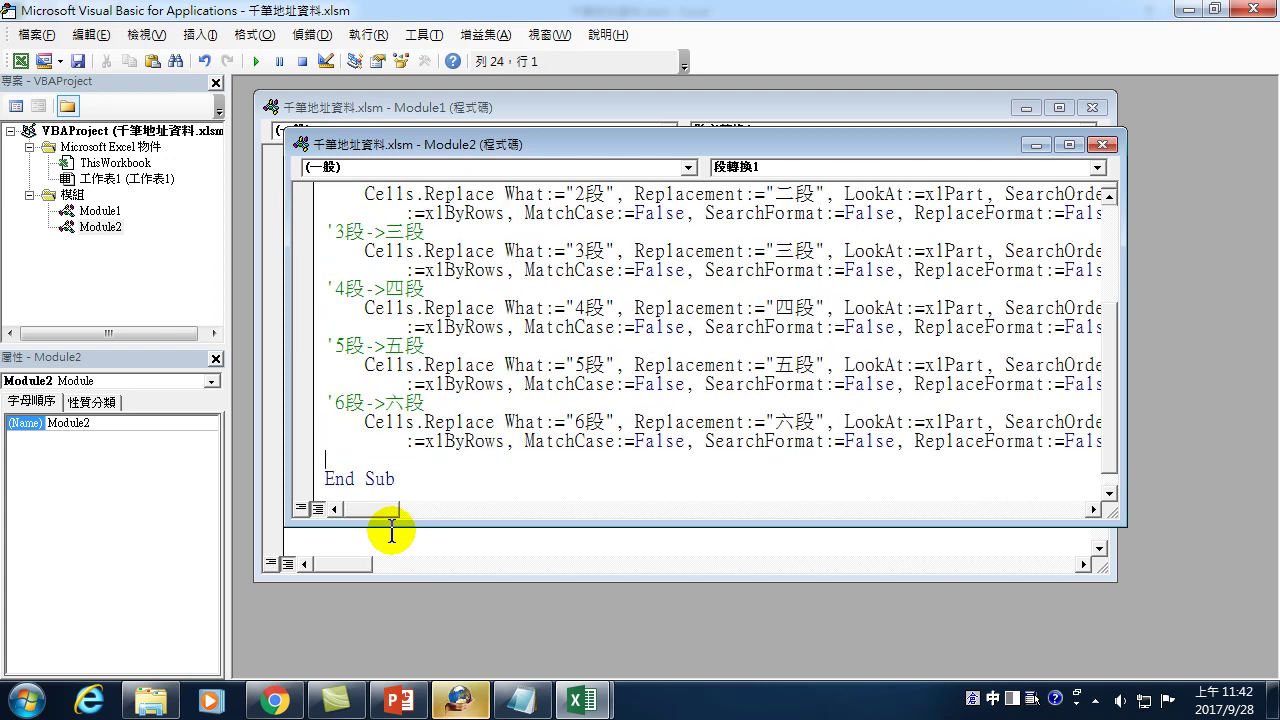
{"action": "mouse_move", "coordinate": [326, 402]}
{"action": "left_mouse_down"}
{"action": "mouse_move", "coordinate": [708, 440]}
{"action": "mouse_move", "coordinate": [565, 466]}
{"action": "mouse_move", "coordinate": [332, 462]}
{"action": "left_mouse_up"}
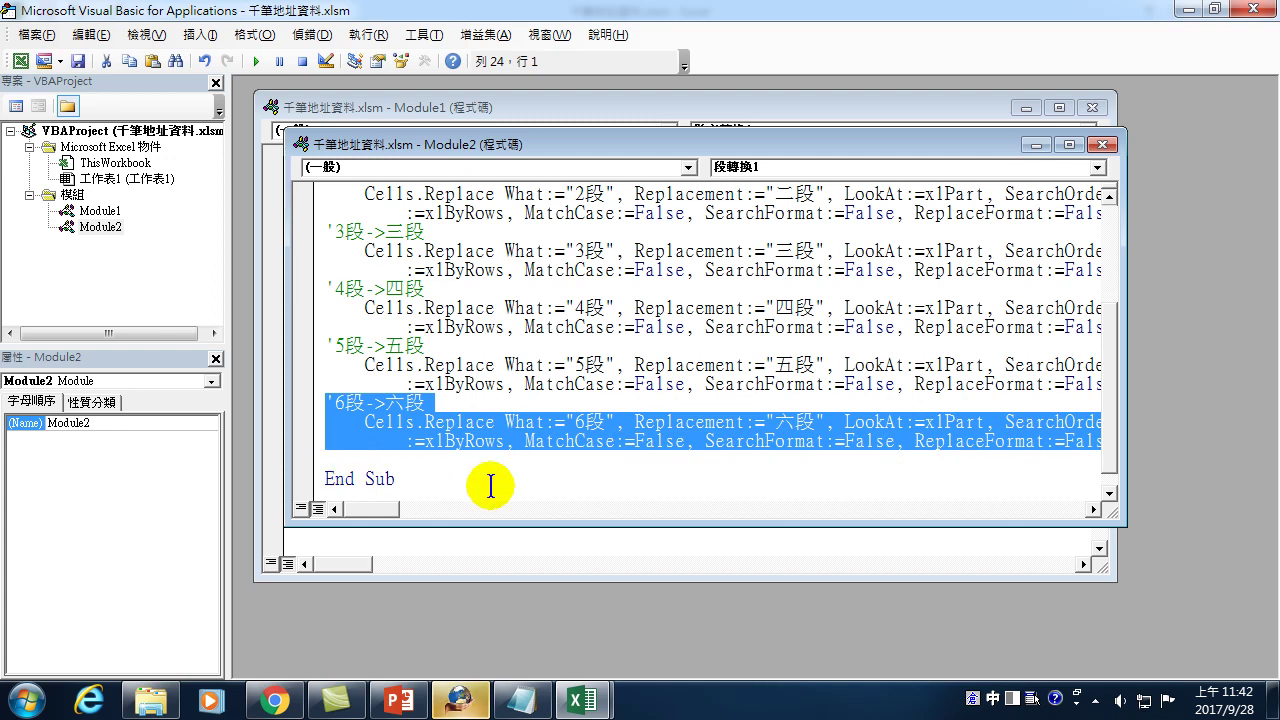
Paste the 6段 block above End Sub and change it to convert 7段 to 七段
{"action": "left_click", "coordinate": [381, 458]}
{"action": "key", "text": "ctrl+v"}
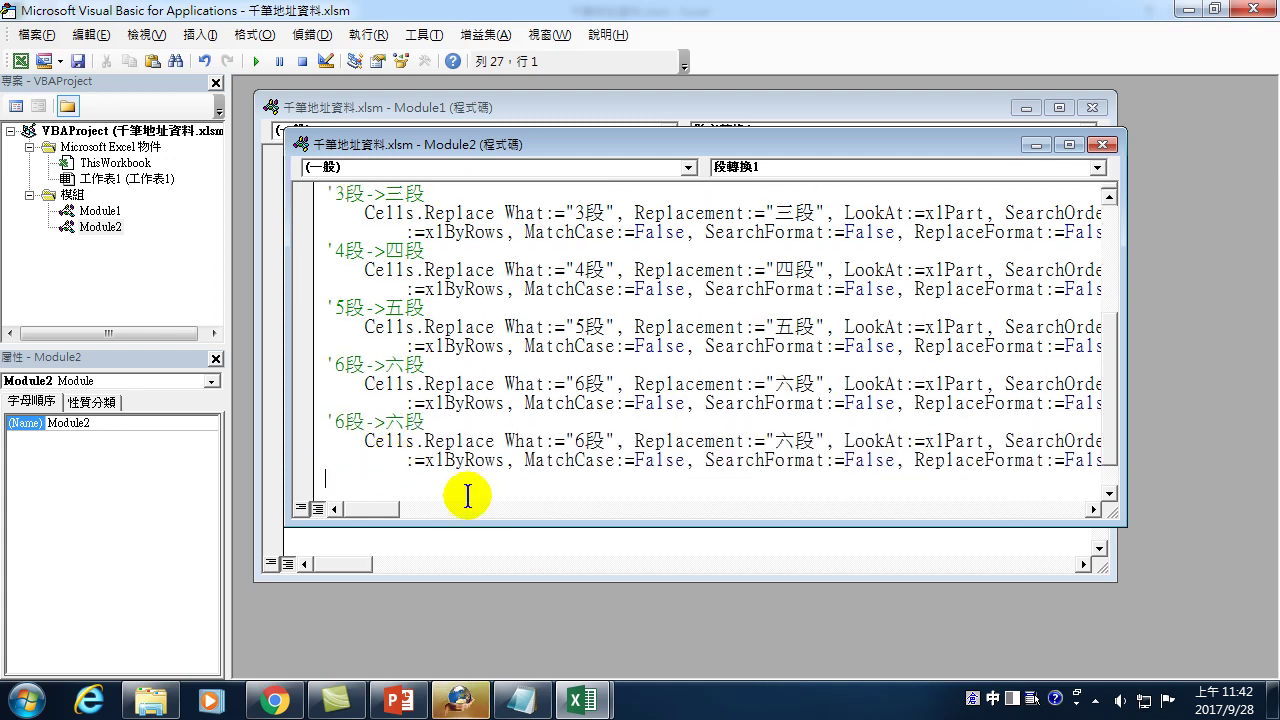
{"action": "double_click", "coordinate": [342, 421]}
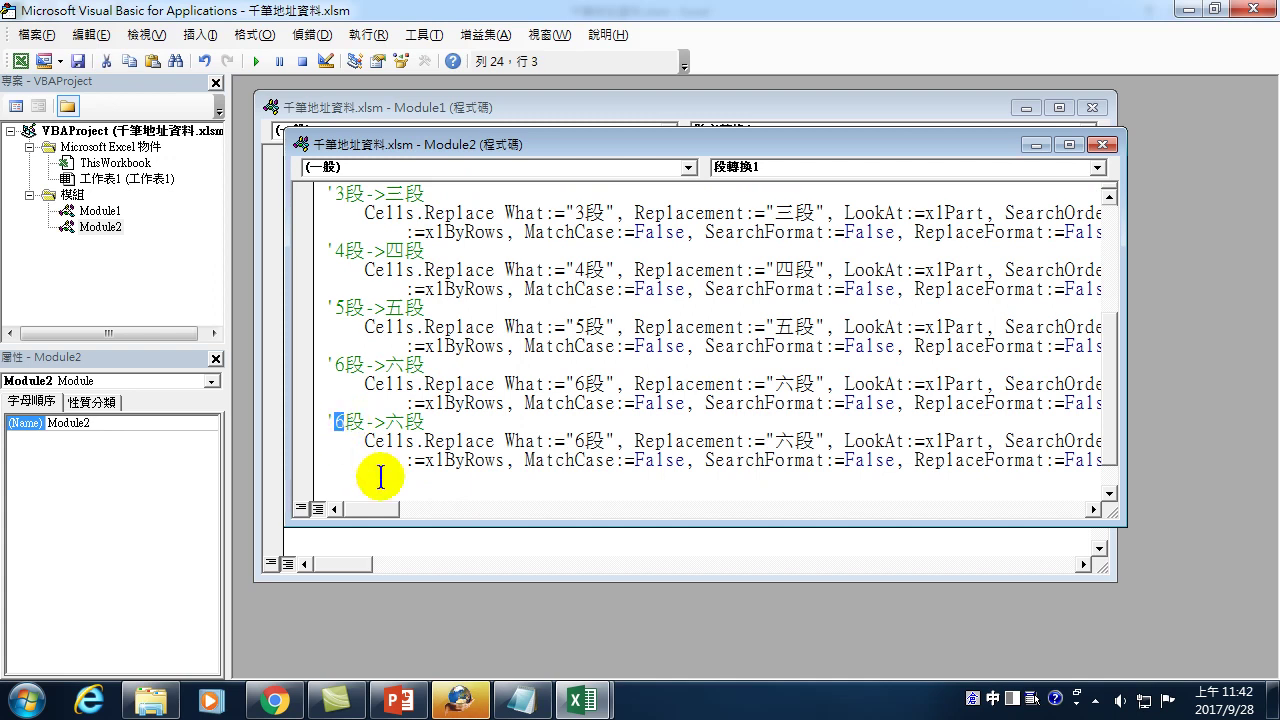
{"action": "type", "text": "7"}
{"action": "double_click", "coordinate": [395, 422]}
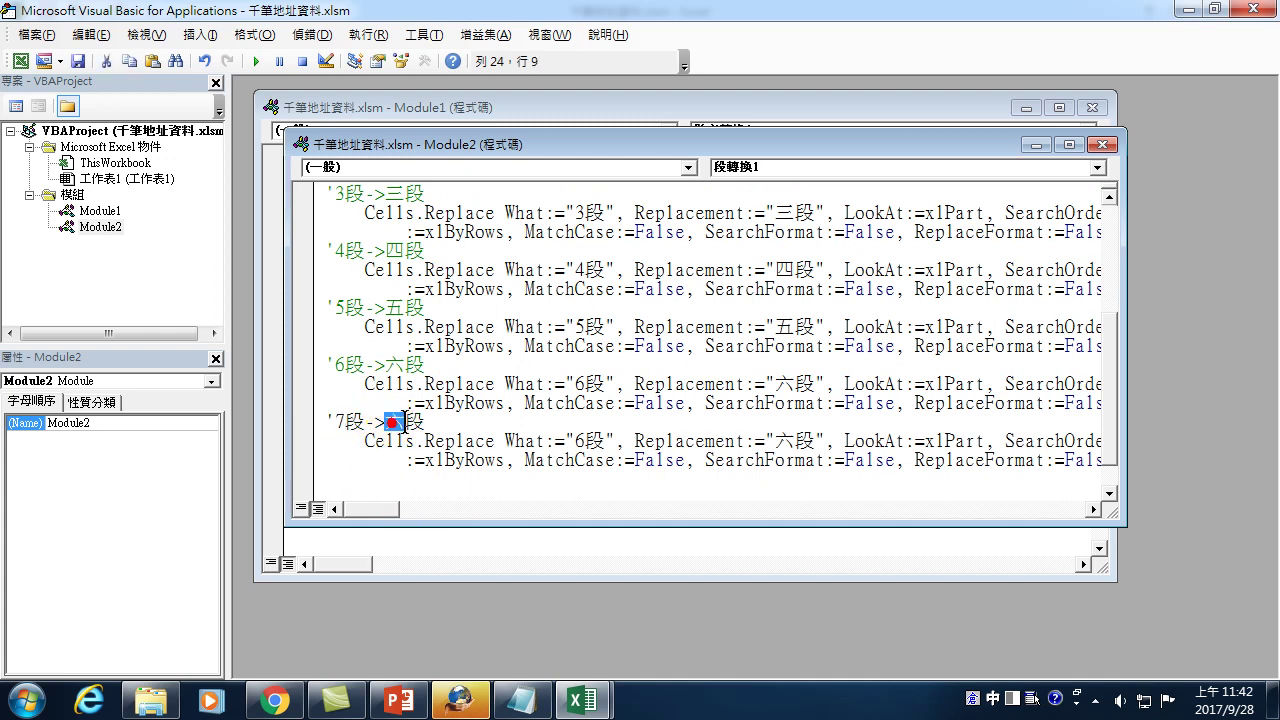
{"action": "type", "text": "七"}
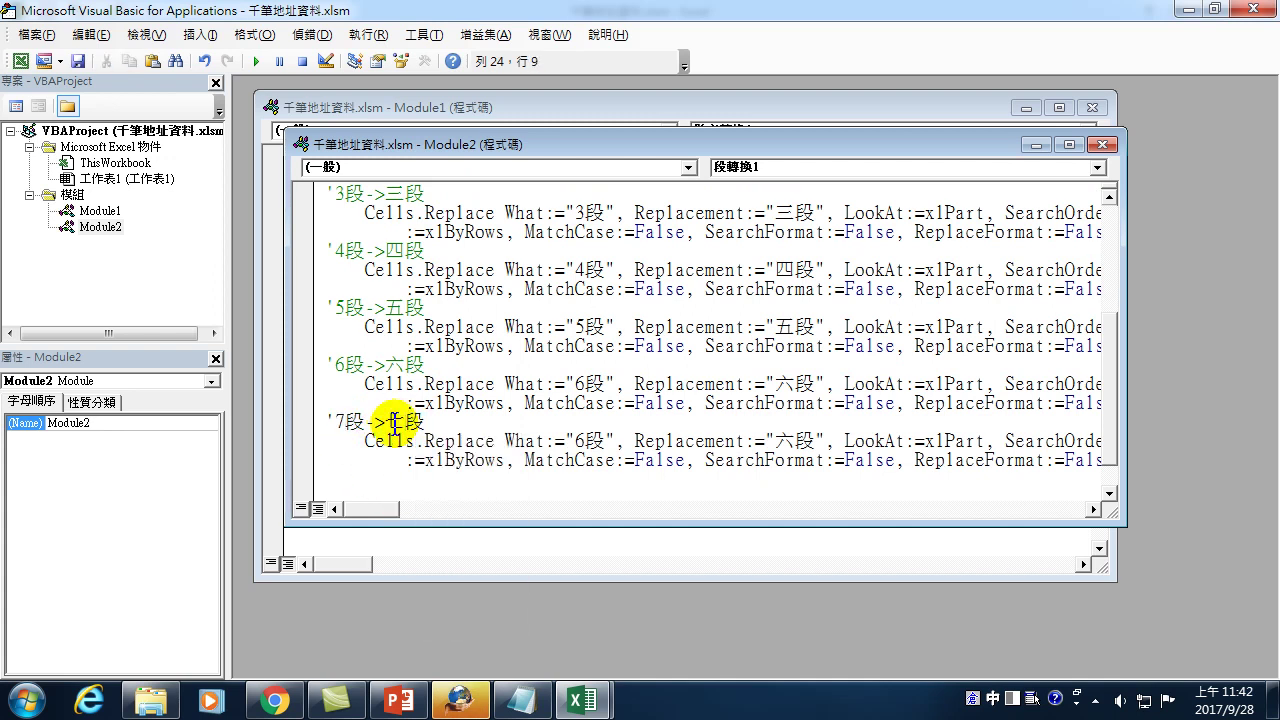
{"action": "double_click", "coordinate": [583, 442]}
{"action": "type", "text": "7"}
{"action": "double_click", "coordinate": [785, 440]}
{"action": "type", "text": "七"}
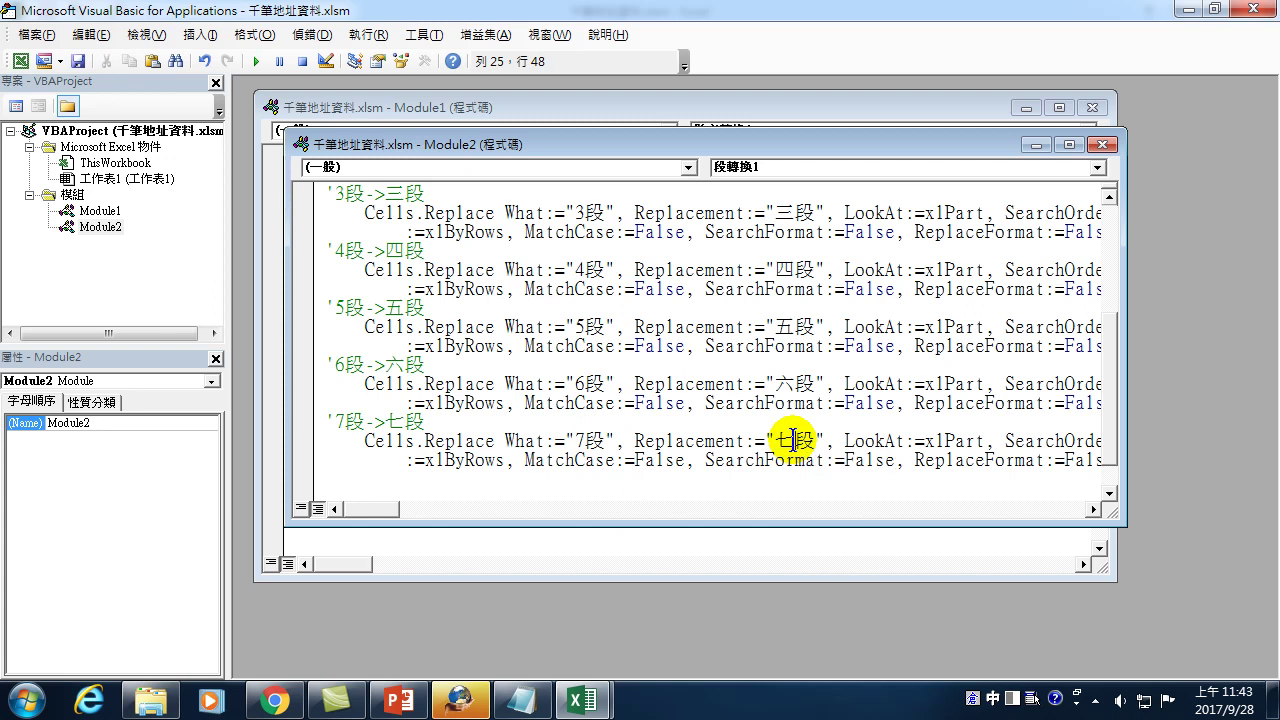
{"action": "left_click", "coordinate": [733, 462]}
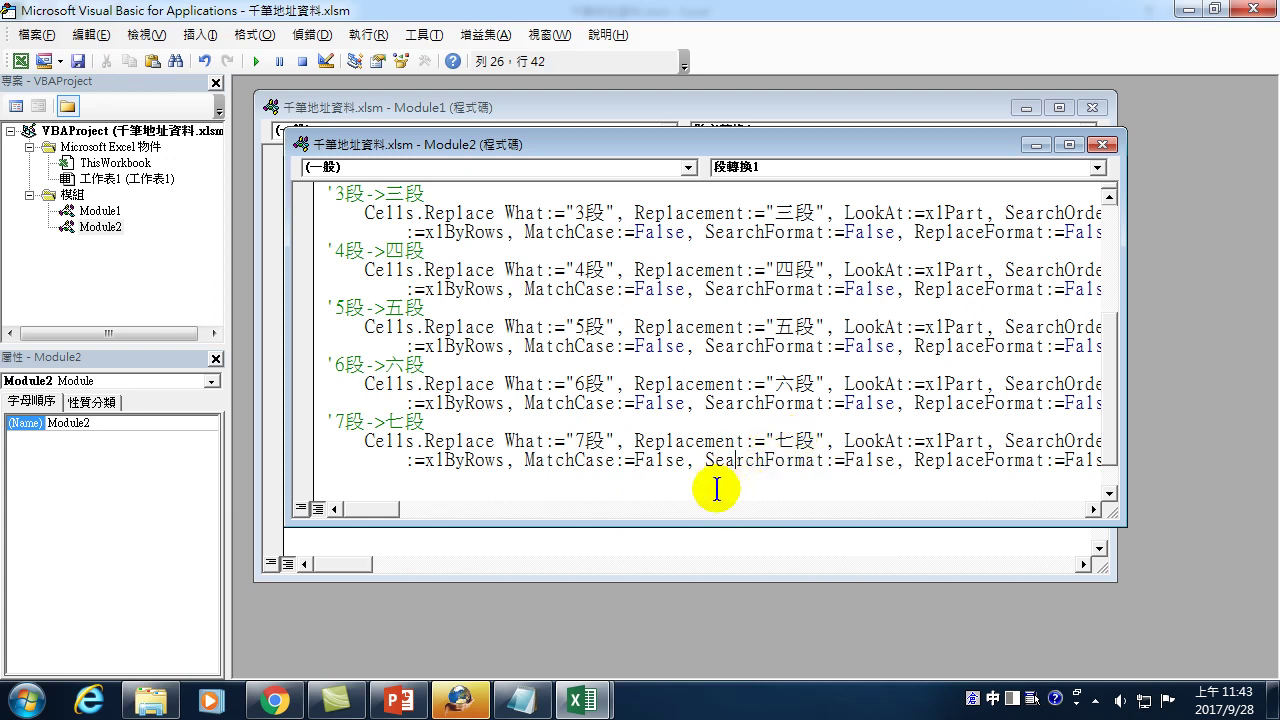
{"action": "scroll", "coordinate": [731, 485], "scroll_direction": "down", "scroll_amount": 1}
{"action": "scroll", "coordinate": [700, 455], "scroll_direction": "up", "scroll_amount": 5}
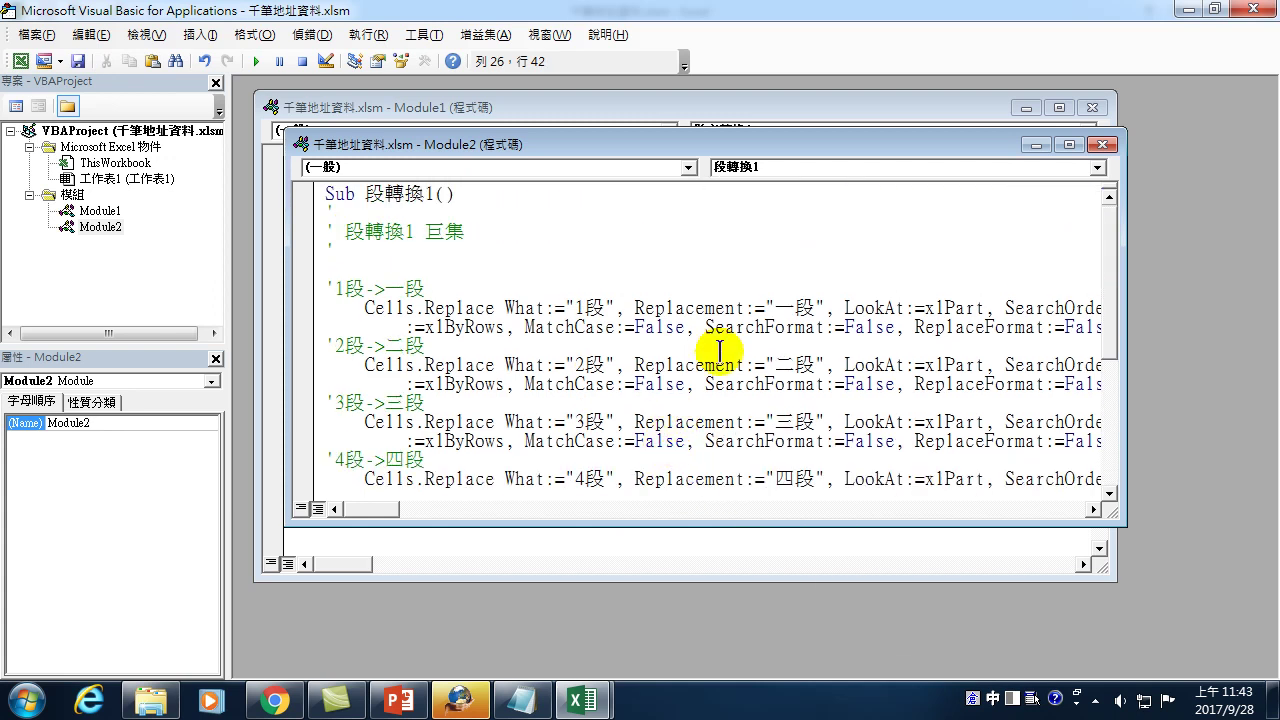
Close the VBA editor and open 千筆地址資料.xlsx from the 20170928 folder
{"action": "left_click", "coordinate": [1255, 18]}
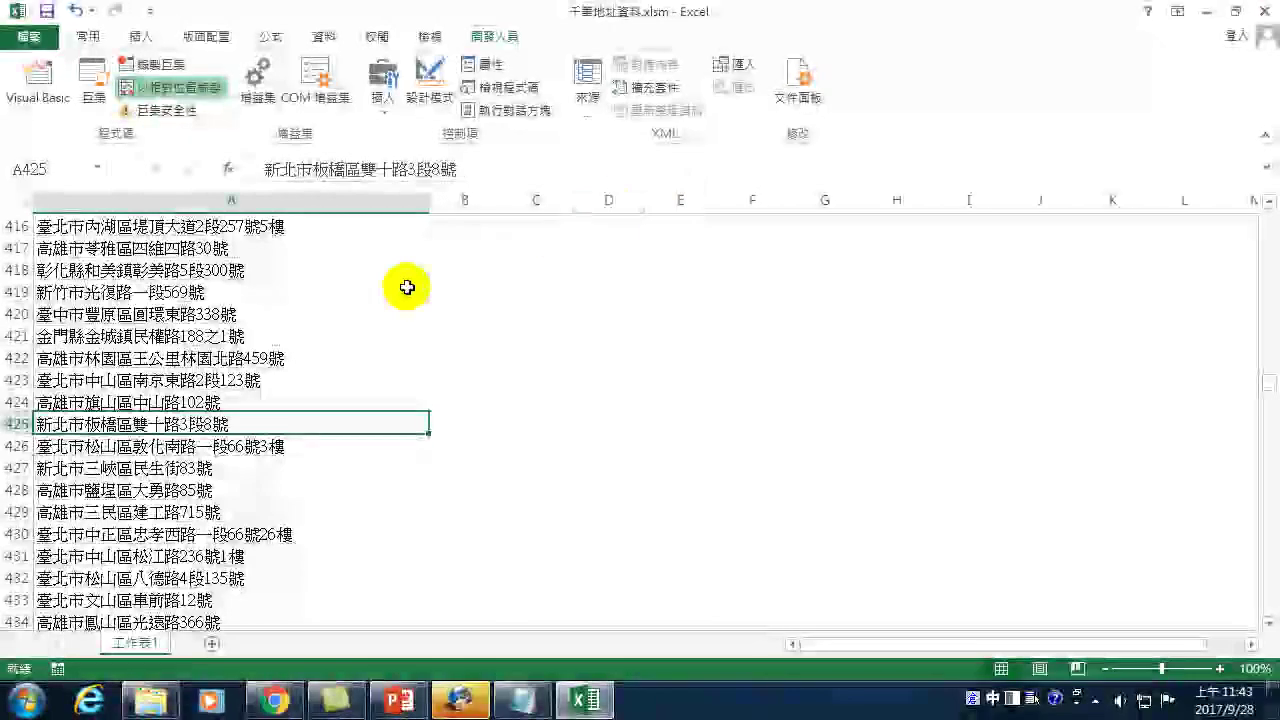
{"action": "left_click", "coordinate": [155, 296]}
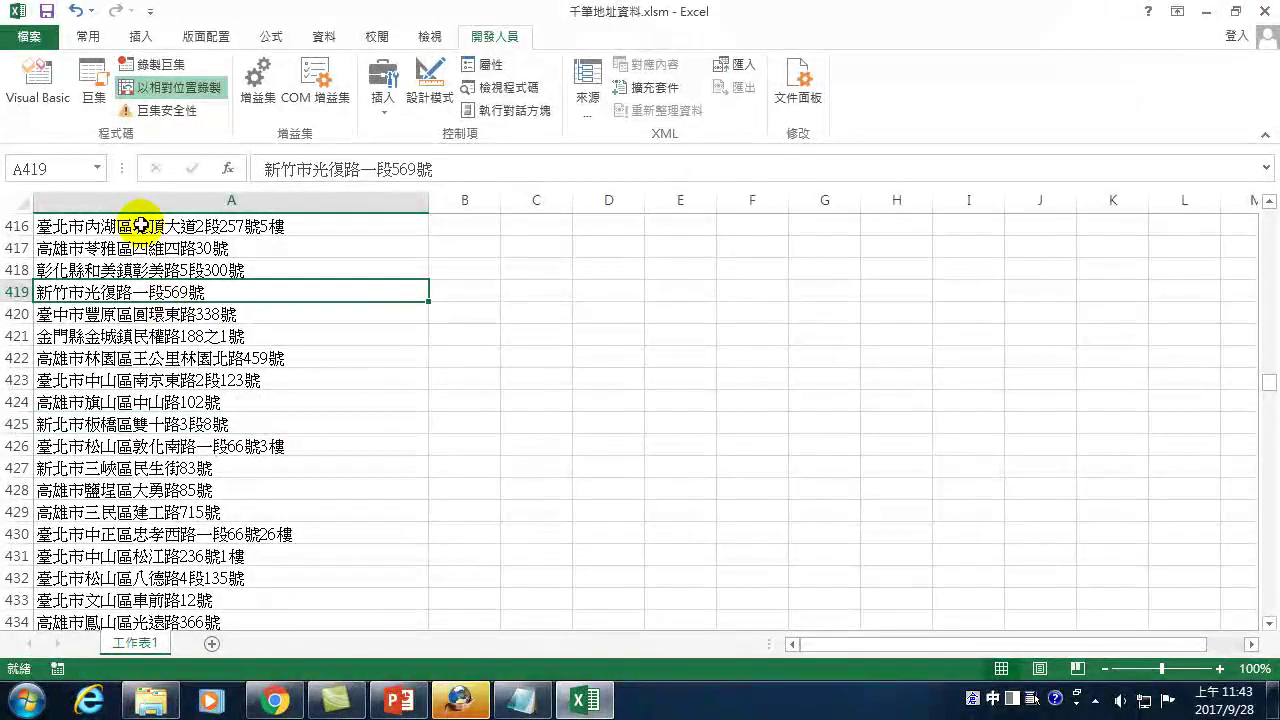
{"action": "left_click", "coordinate": [170, 700]}
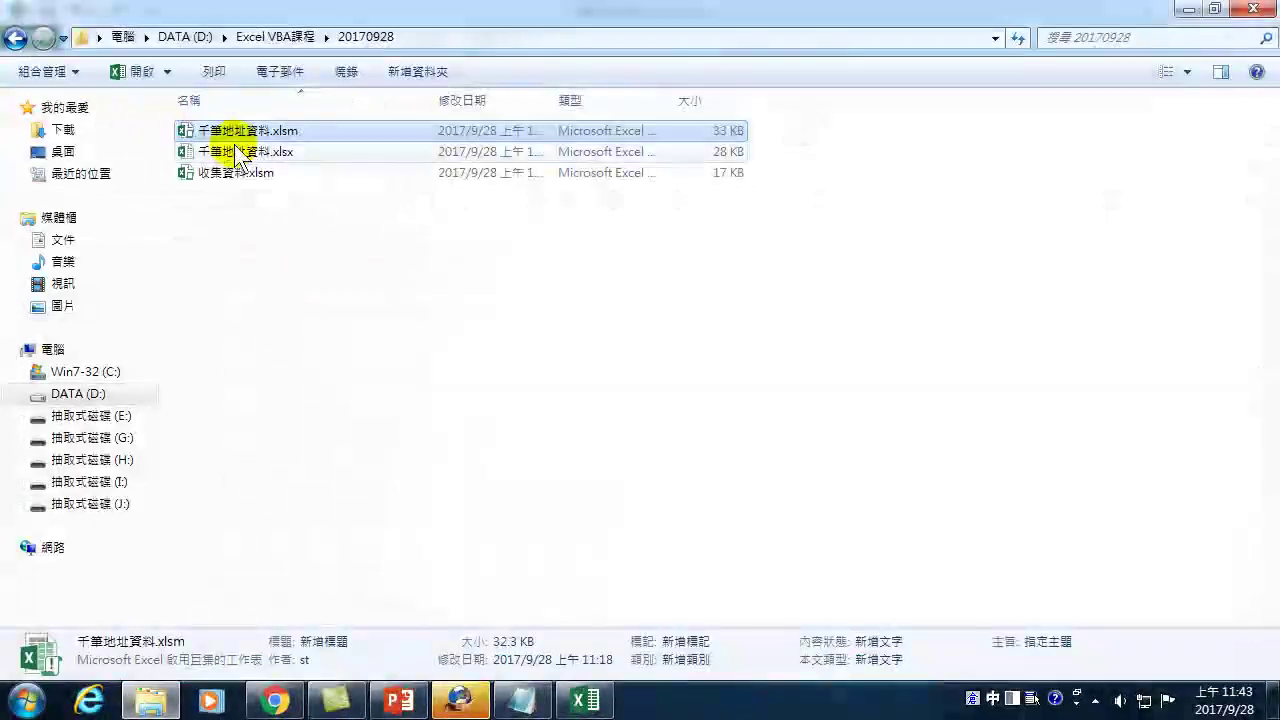
{"action": "double_click", "coordinate": [233, 152]}
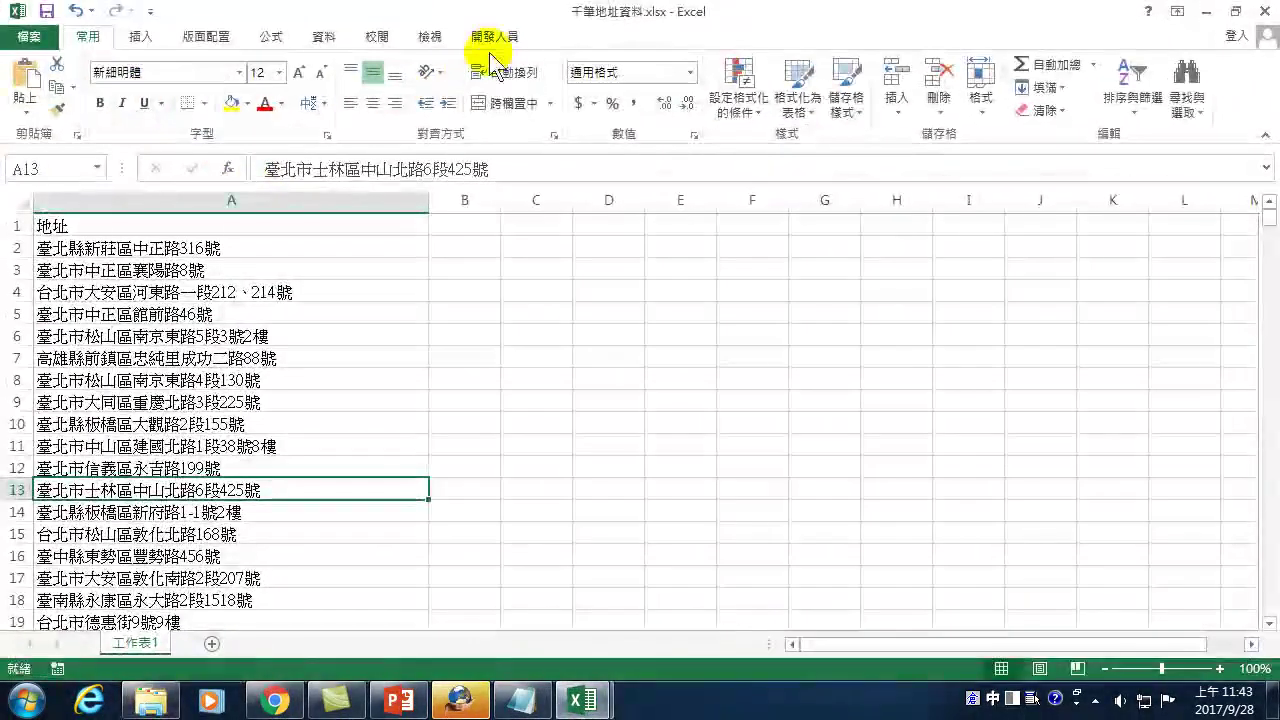
Run the 千筆地址資料.xlsm!段轉換1 macro on 千筆地址資料.xlsx and review the converted addresses
{"action": "left_click", "coordinate": [496, 36]}
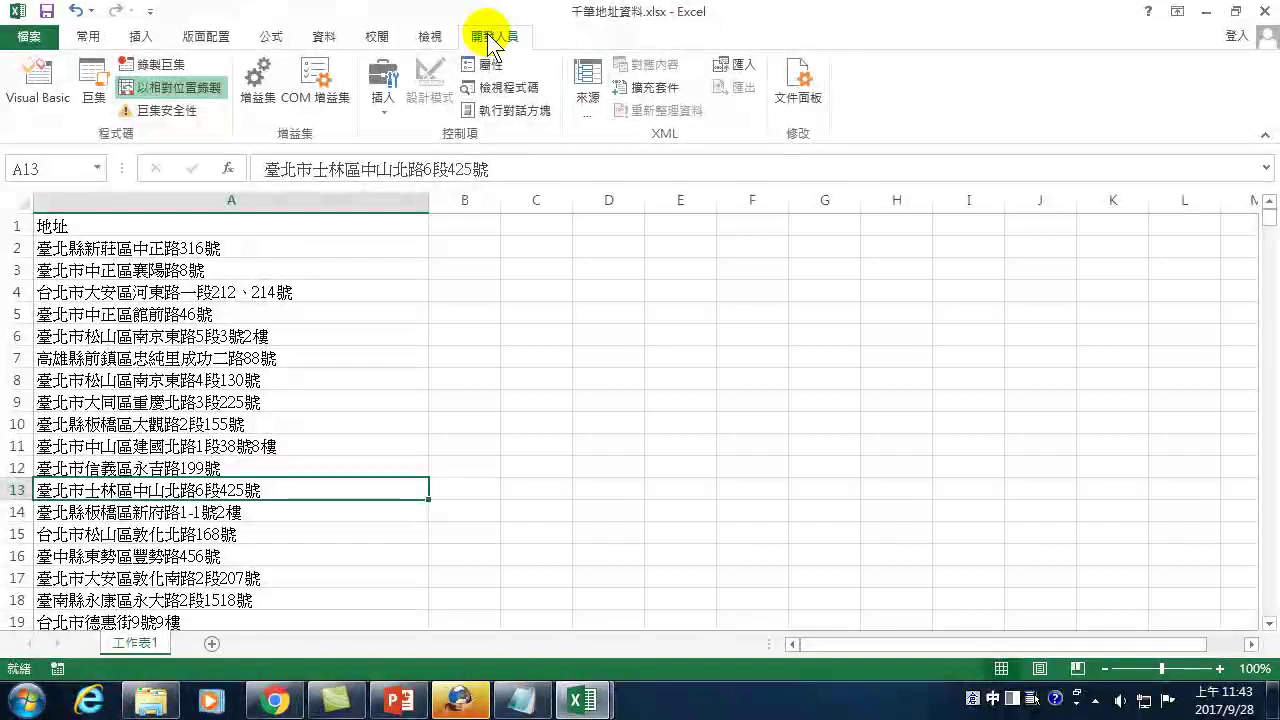
{"action": "left_click", "coordinate": [92, 86]}
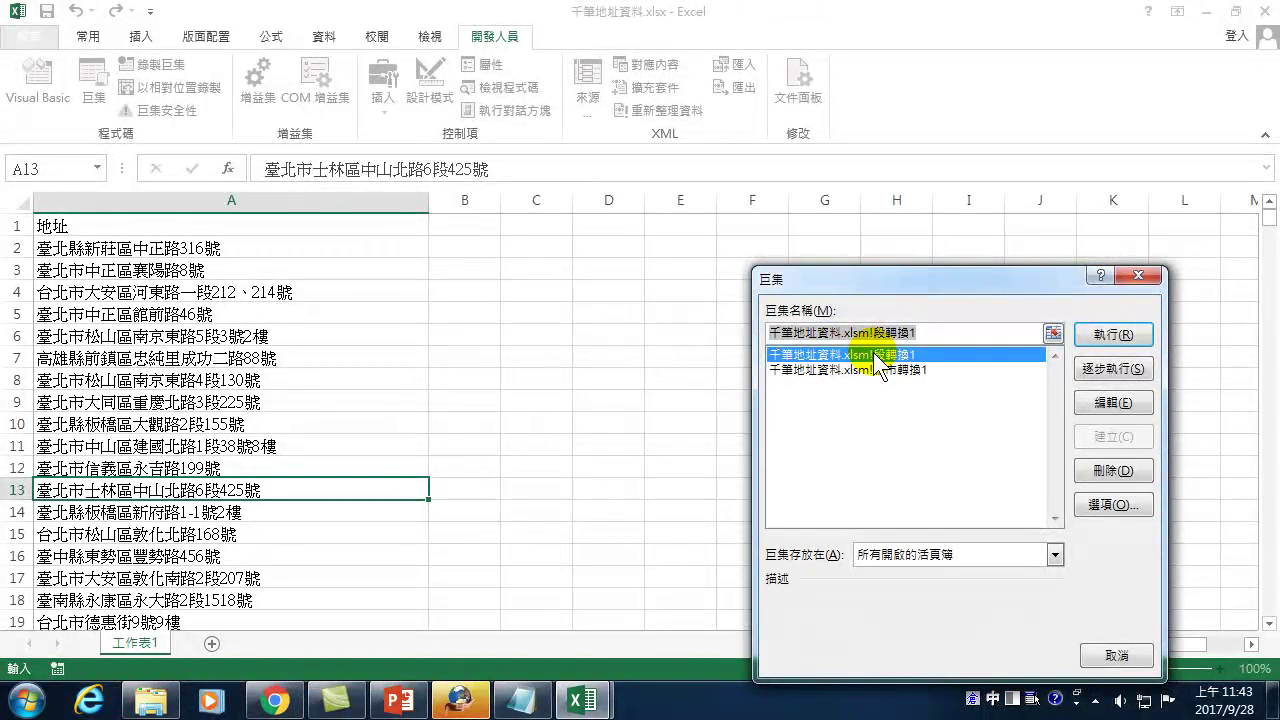
{"action": "left_click", "coordinate": [1101, 336]}
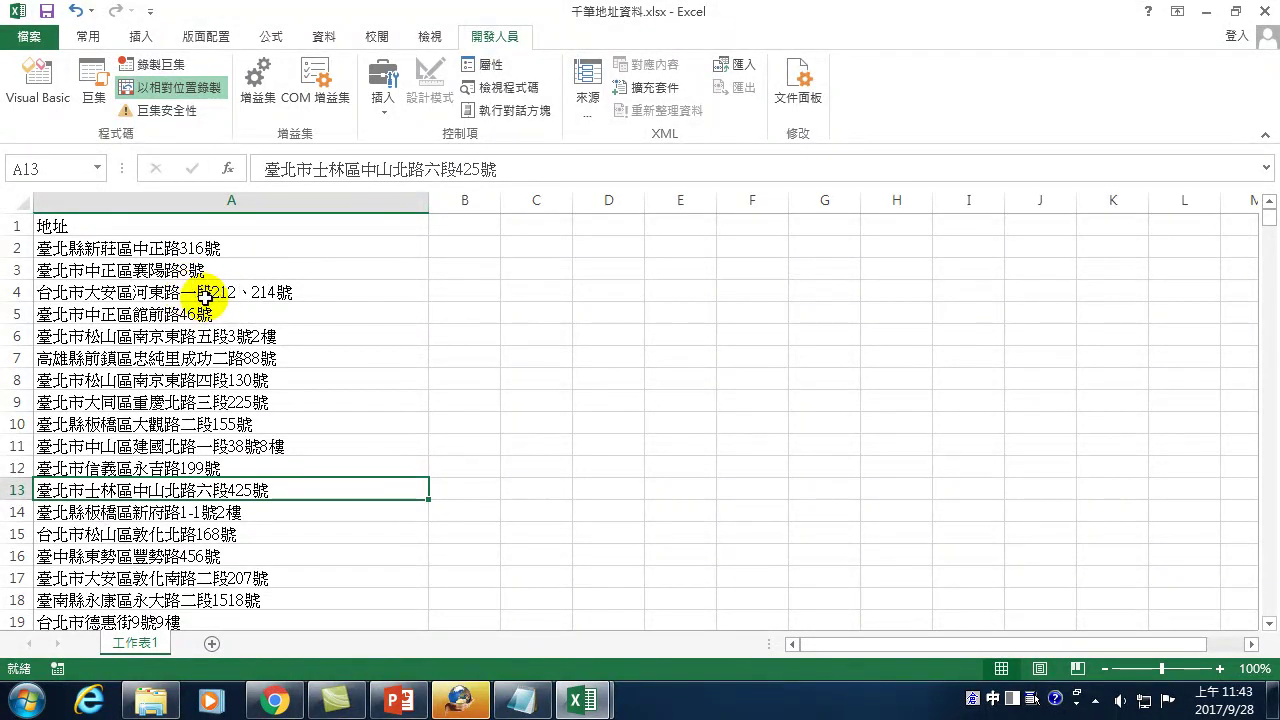
{"action": "scroll", "coordinate": [214, 505], "scroll_direction": "down", "scroll_amount": 2}
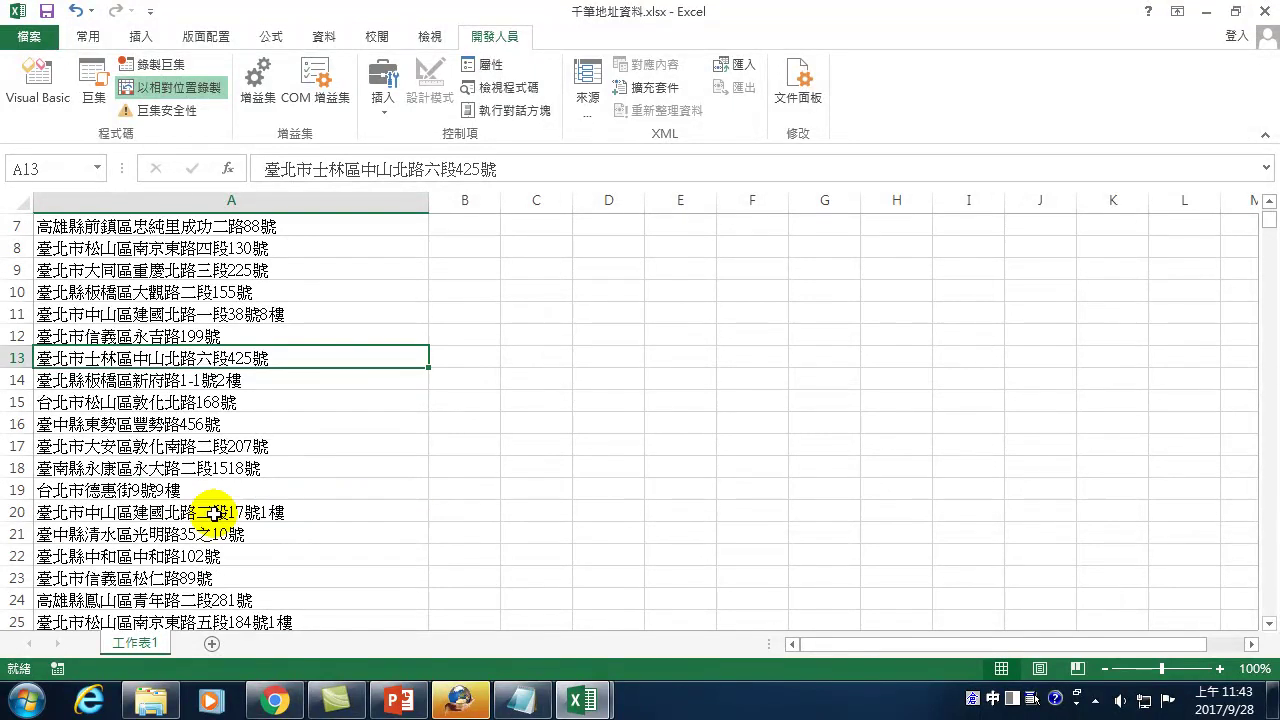
{"action": "scroll", "coordinate": [214, 513], "scroll_direction": "down", "scroll_amount": 2}
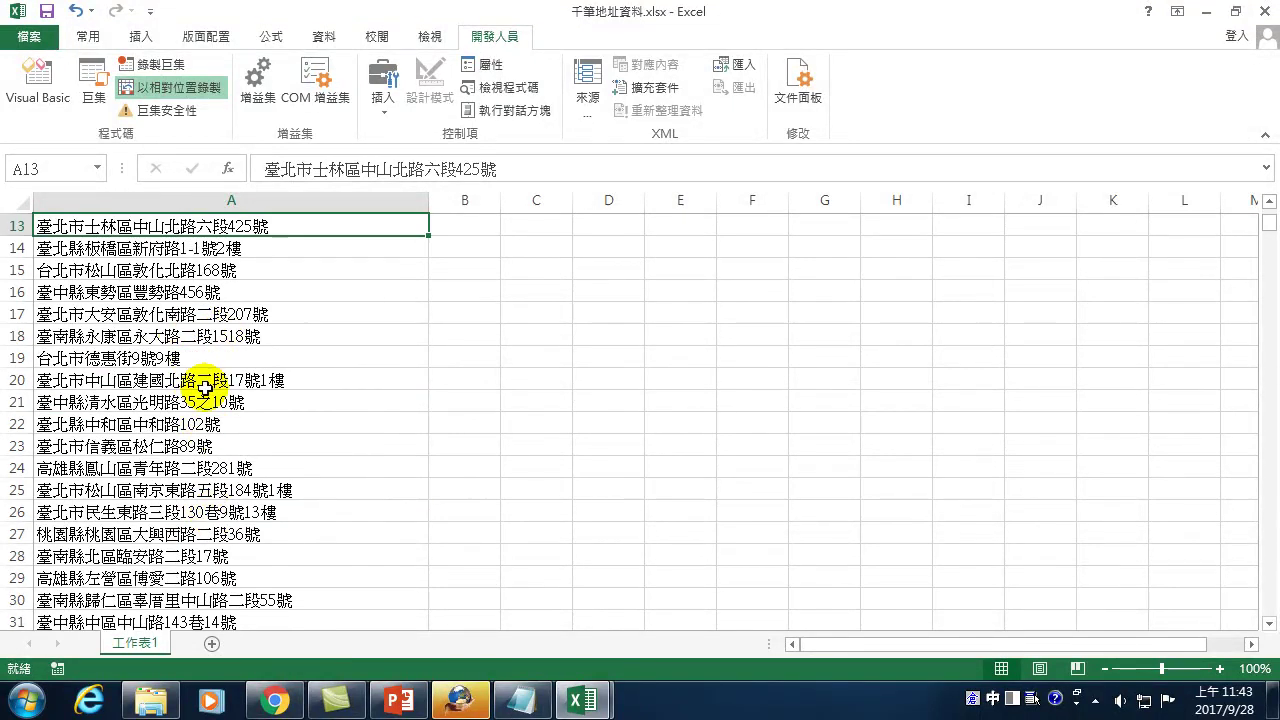
{"action": "scroll", "coordinate": [204, 388], "scroll_direction": "up", "scroll_amount": 4}
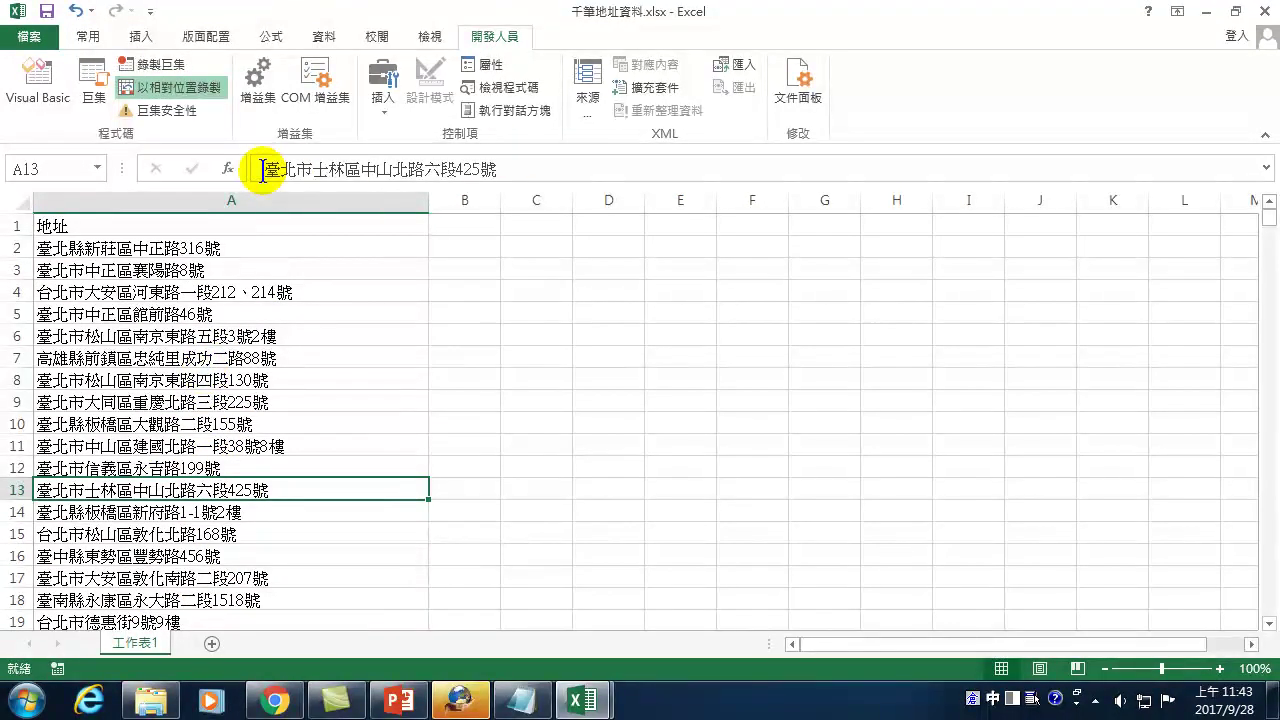
Discard the conversion in 千筆地址資料.xlsx, then return to cell A1 of the 千筆地址資料.xlsm address list
{"action": "left_click", "coordinate": [1264, 11]}
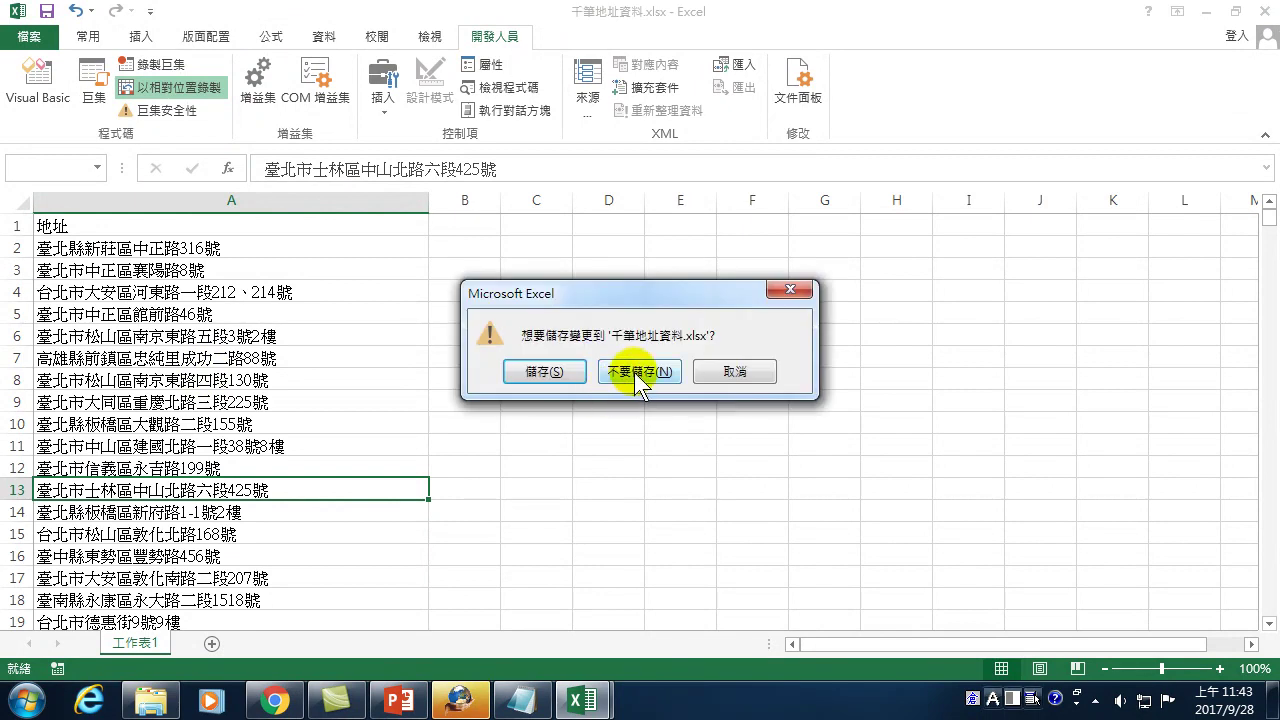
{"action": "left_click", "coordinate": [638, 371]}
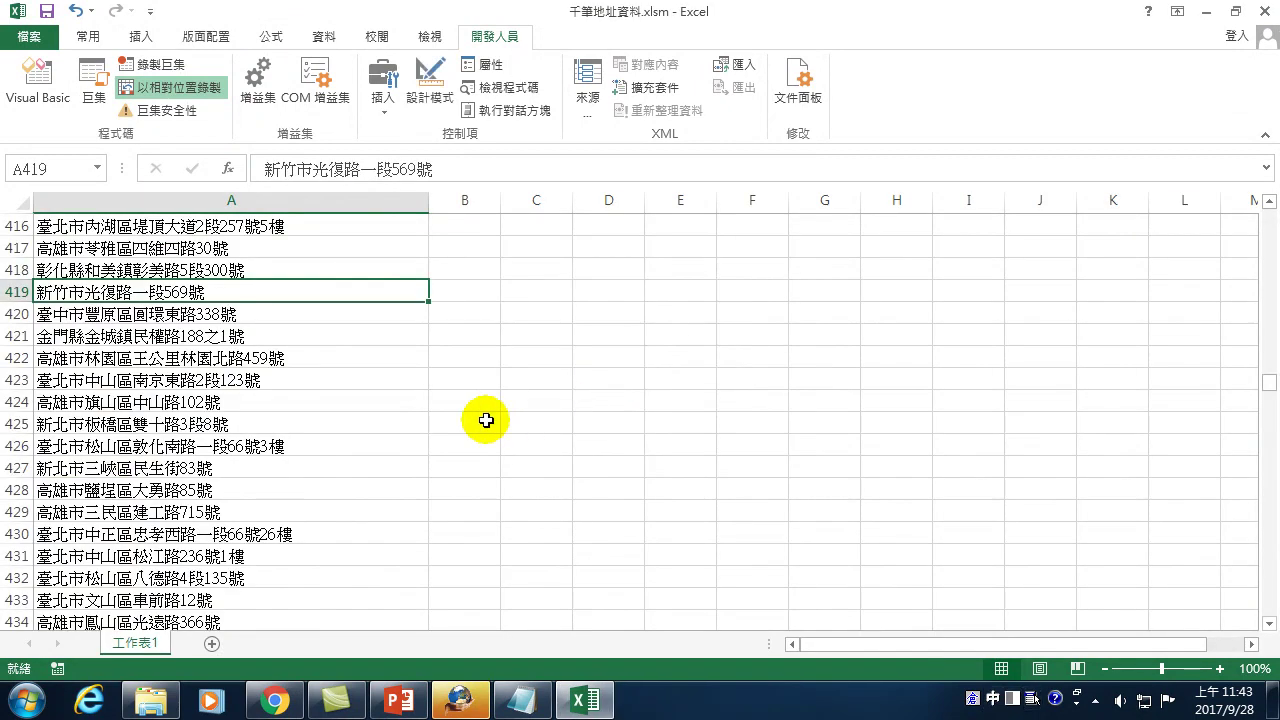
{"action": "scroll", "coordinate": [115, 332], "scroll_direction": "up", "scroll_amount": 7}
{"action": "scroll", "coordinate": [120, 333], "scroll_direction": "up", "scroll_amount": 7}
{"action": "scroll", "coordinate": [120, 333], "scroll_direction": "up", "scroll_amount": 9}
{"action": "scroll", "coordinate": [125, 330], "scroll_direction": "up", "scroll_amount": 5}
{"action": "scroll", "coordinate": [135, 320], "scroll_direction": "up", "scroll_amount": 7}
{"action": "scroll", "coordinate": [140, 318], "scroll_direction": "up", "scroll_amount": 5}
{"action": "scroll", "coordinate": [140, 318], "scroll_direction": "up", "scroll_amount": 5}
{"action": "scroll", "coordinate": [140, 318], "scroll_direction": "up", "scroll_amount": 1}
{"action": "key", "text": "ctrl+Home"}
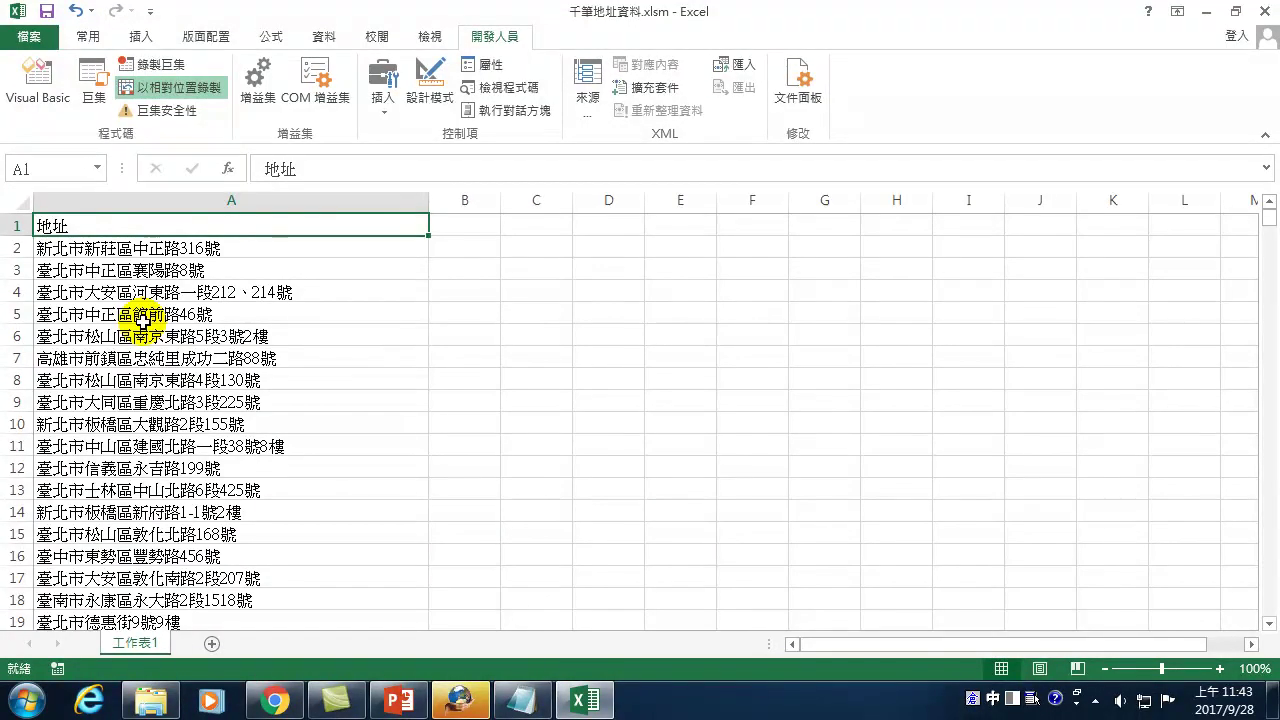